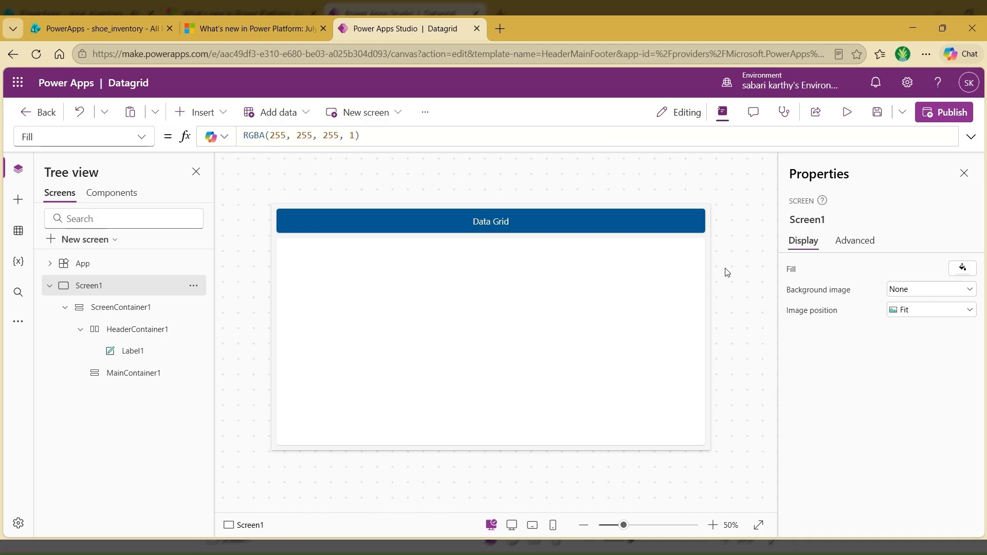
Step: Read the July-August Power Platform update article's section on the generally available data grid modern control, and return to the Datagrid app
click(286, 21)
drag(189, 300, 383, 302)
scroll(414, 293, down, 1)
scroll(414, 293, down, 12)
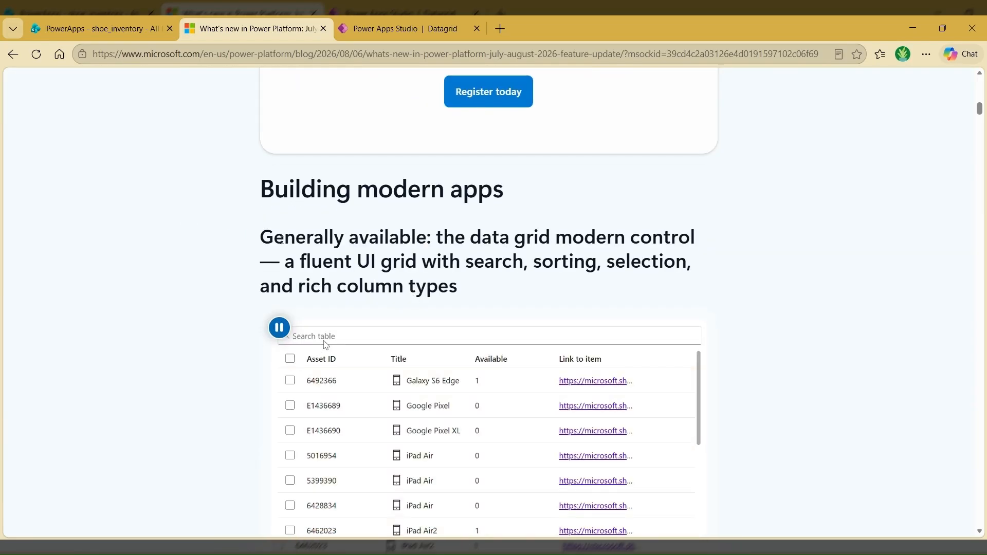
drag(259, 238, 459, 251)
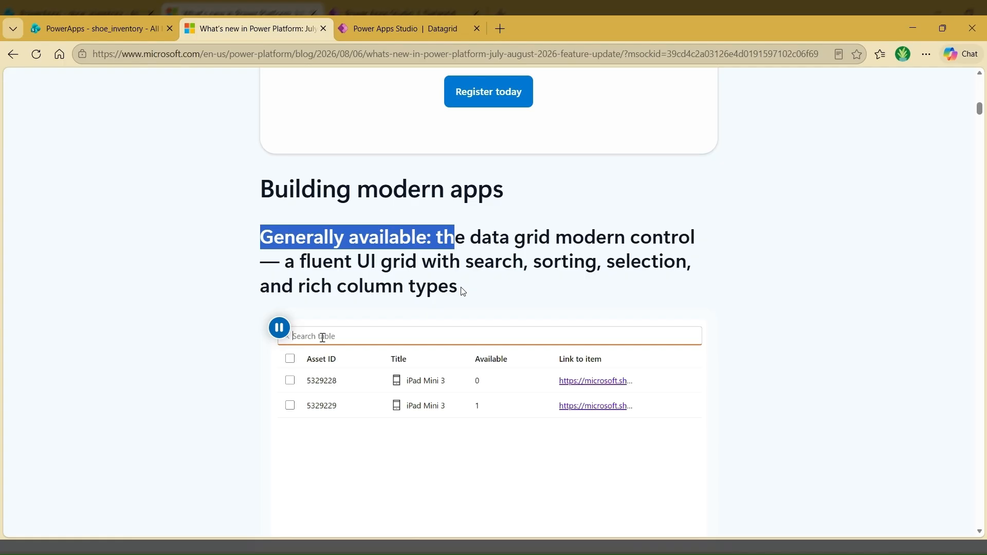
click(437, 20)
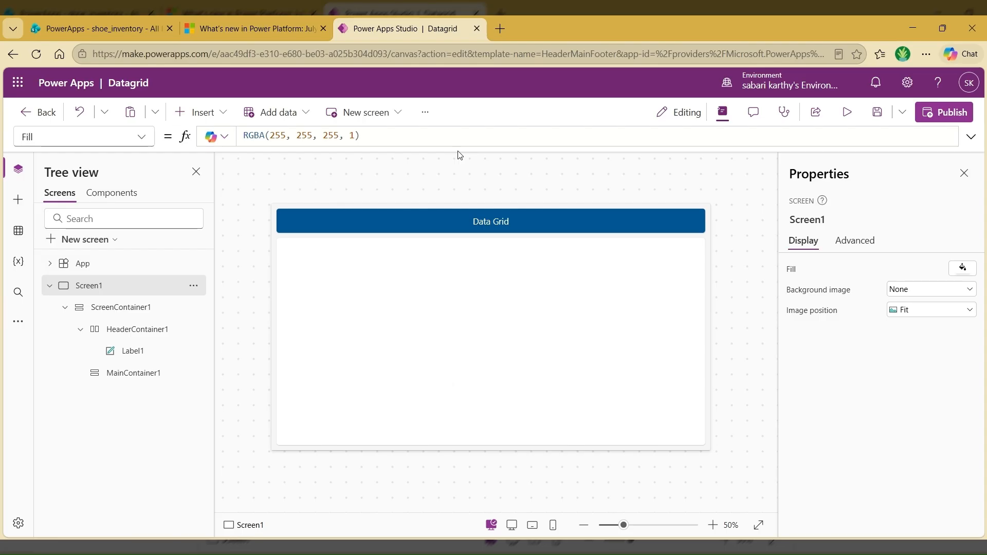
Step: Select the main container and check the Modern controls and themes option among the new updates in the app settings
mouse_move(481, 334)
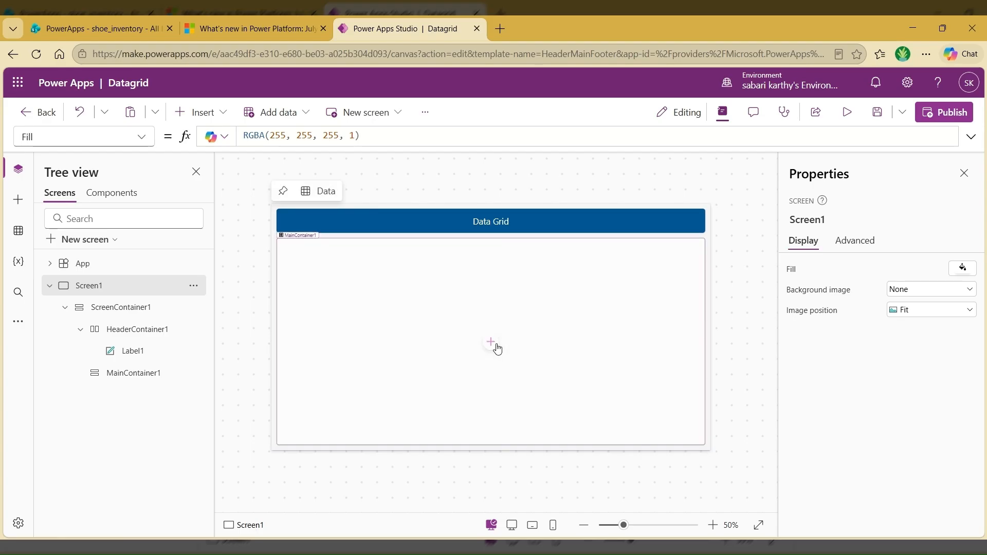
click(495, 346)
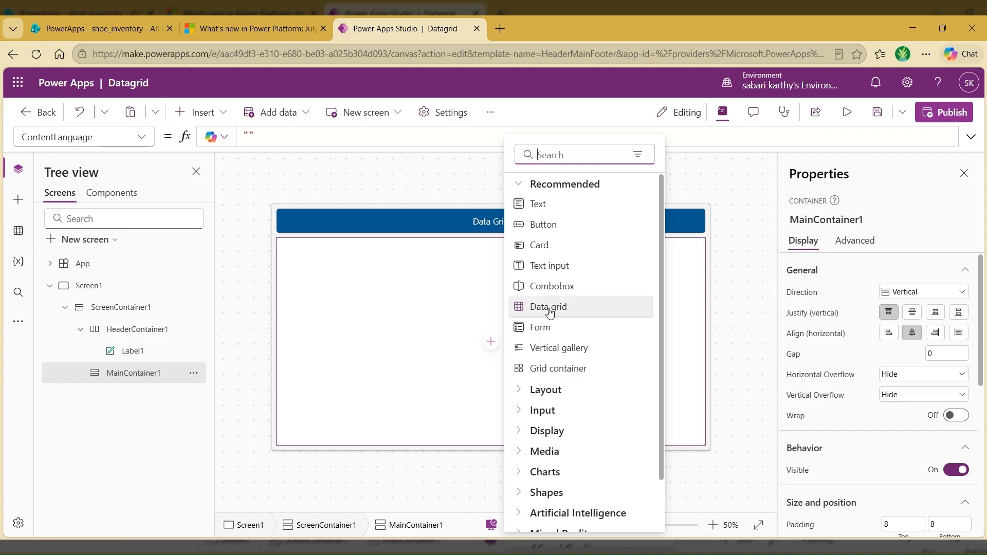
click(500, 124)
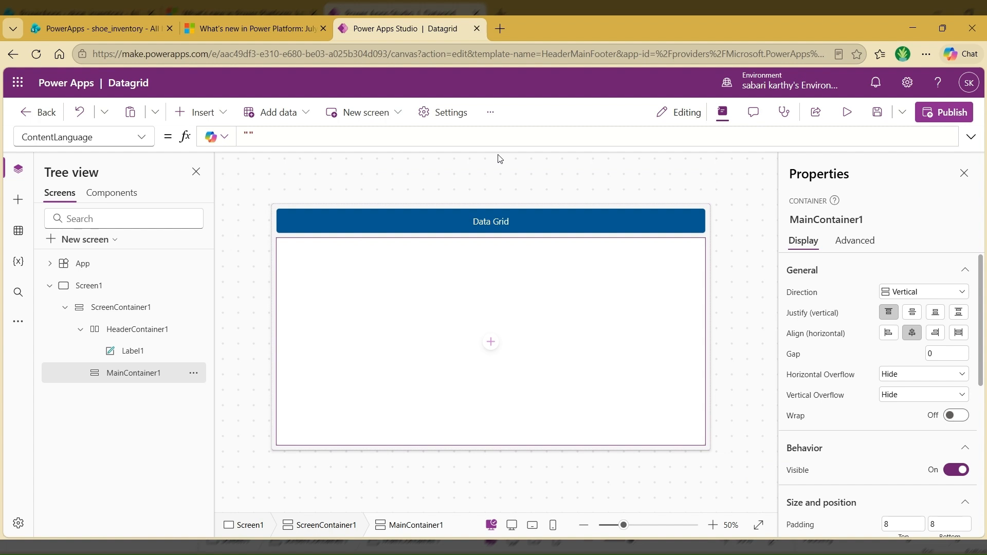
click(442, 113)
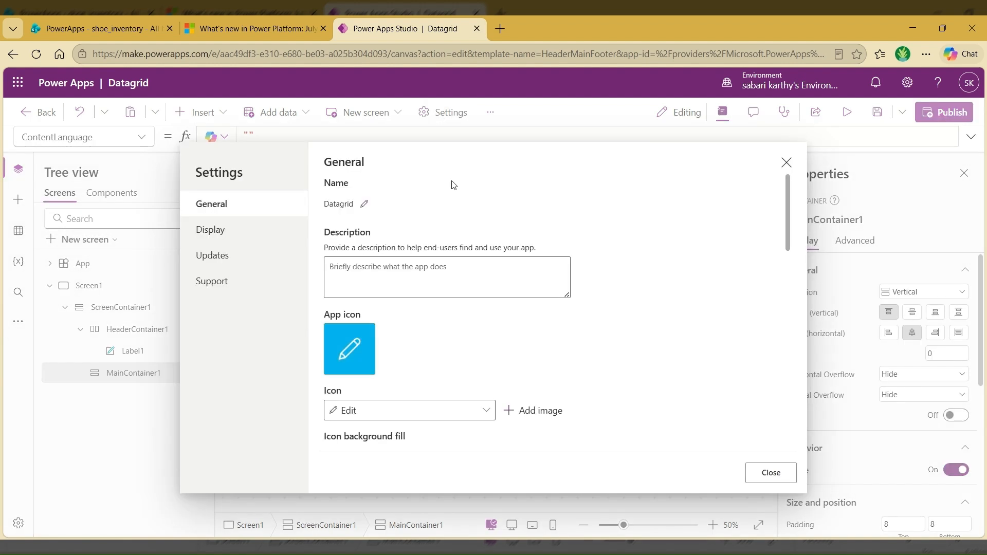
click(217, 267)
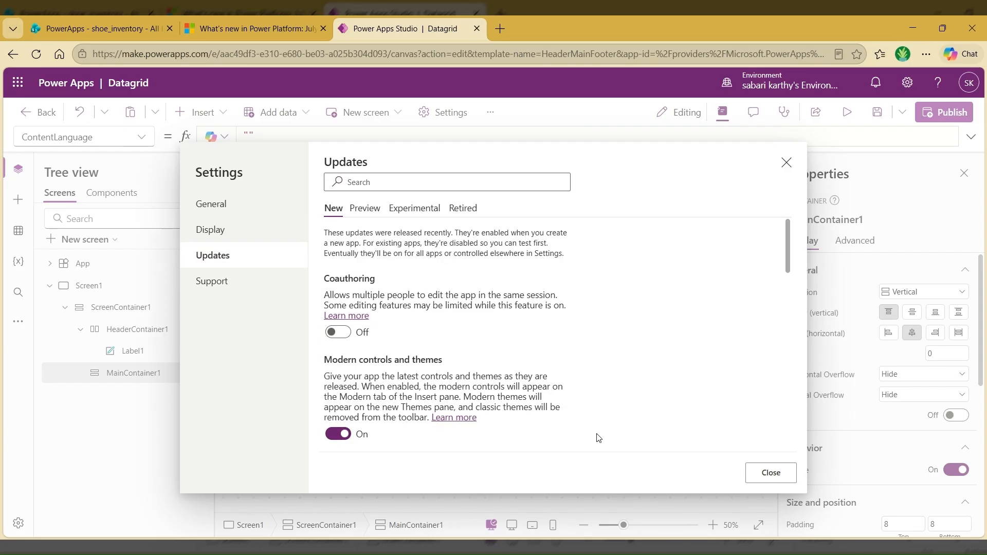
click(770, 472)
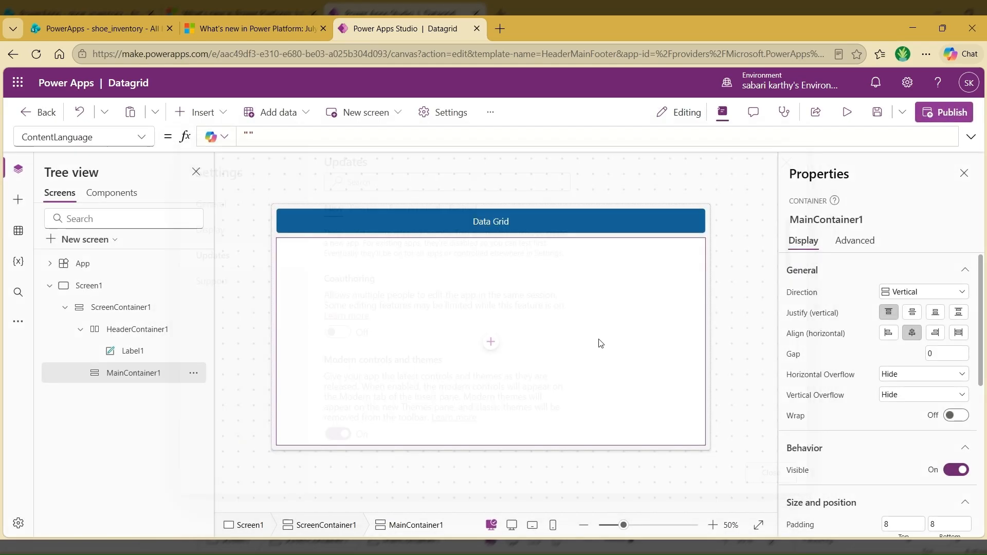
Step: Insert a data grid into the main container and connect it to the shoe_inventory list on the PowerApps SharePoint site
click(215, 115)
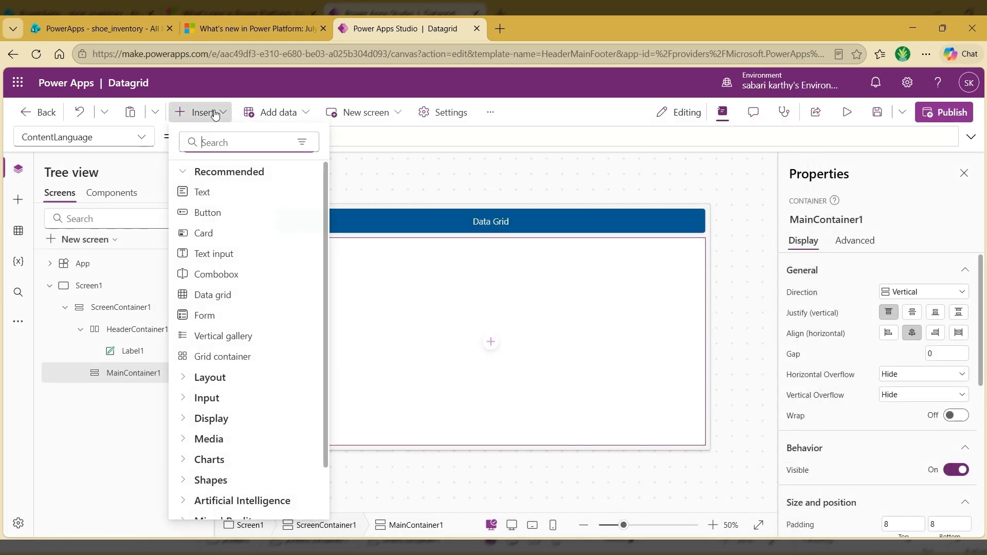
click(219, 295)
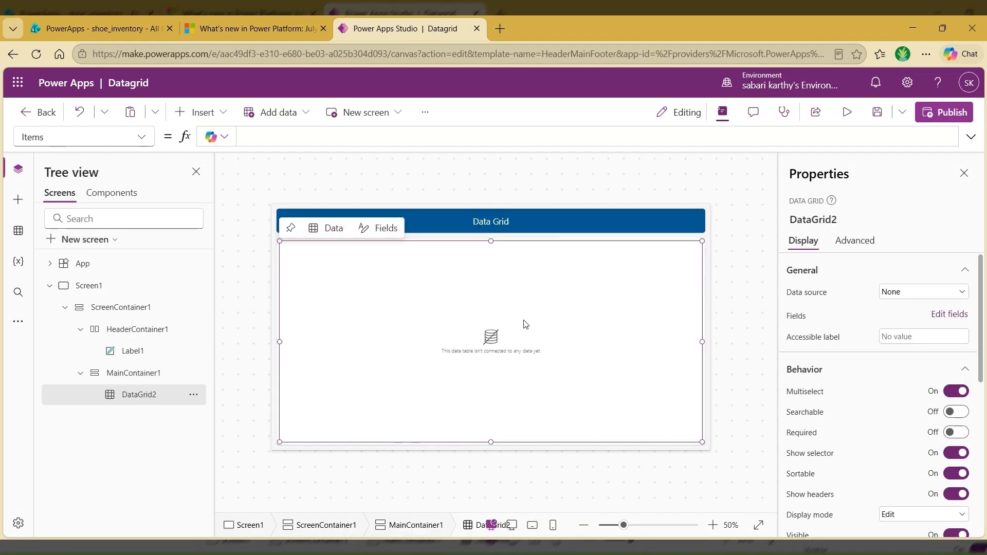
click(894, 292)
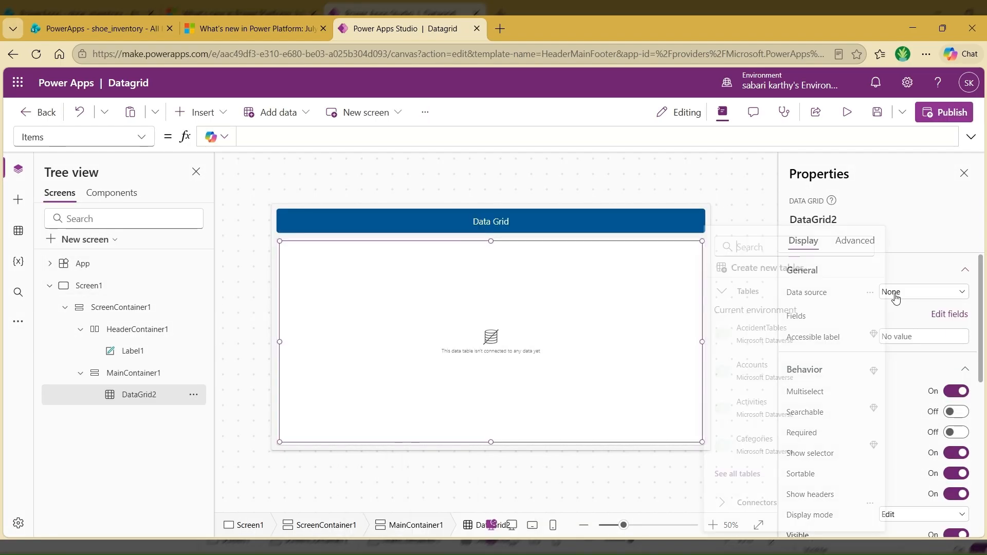
text(SharePoint)
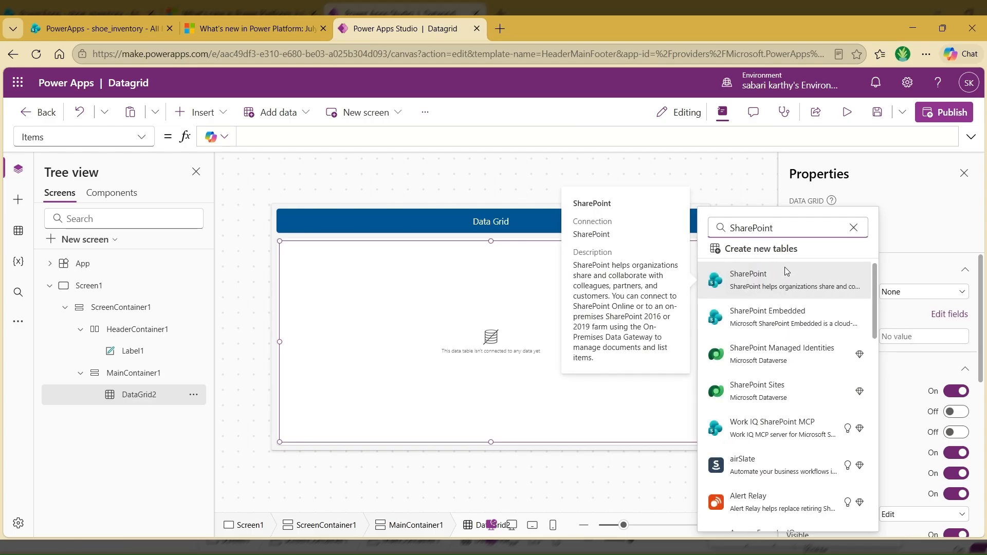
click(770, 278)
click(762, 356)
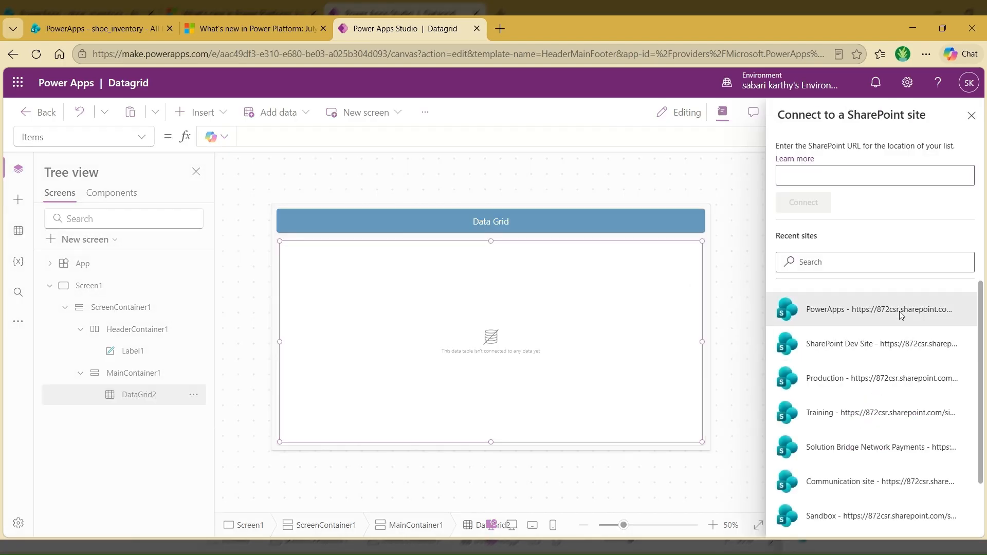
click(900, 311)
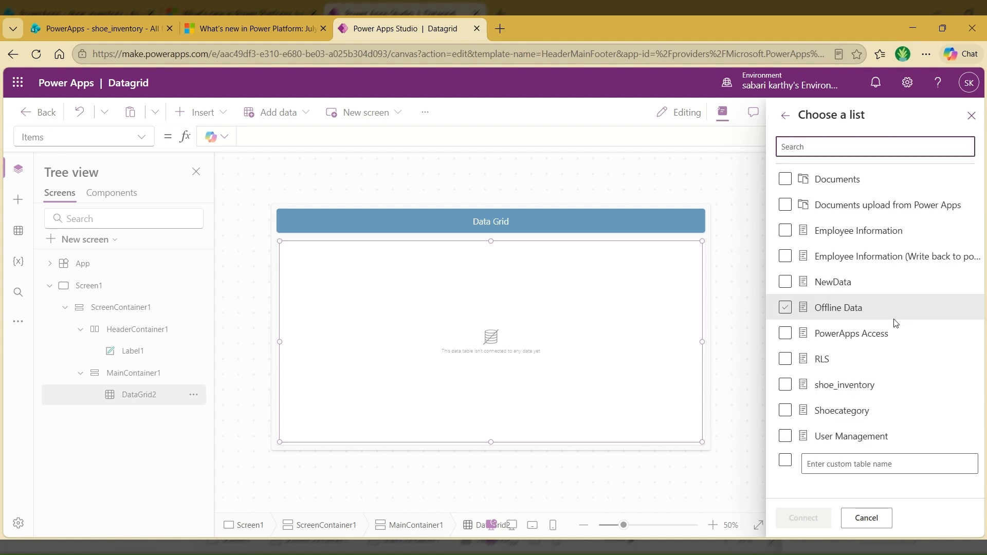
click(843, 385)
click(809, 528)
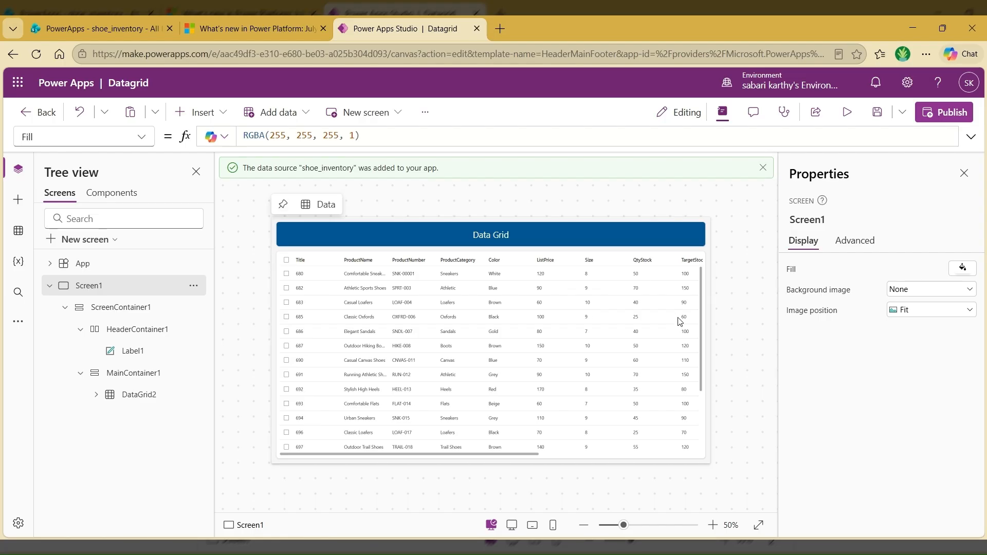
Step: Preview the app and compare the data grid's columns with the source shoe_inventory list in SharePoint
click(847, 113)
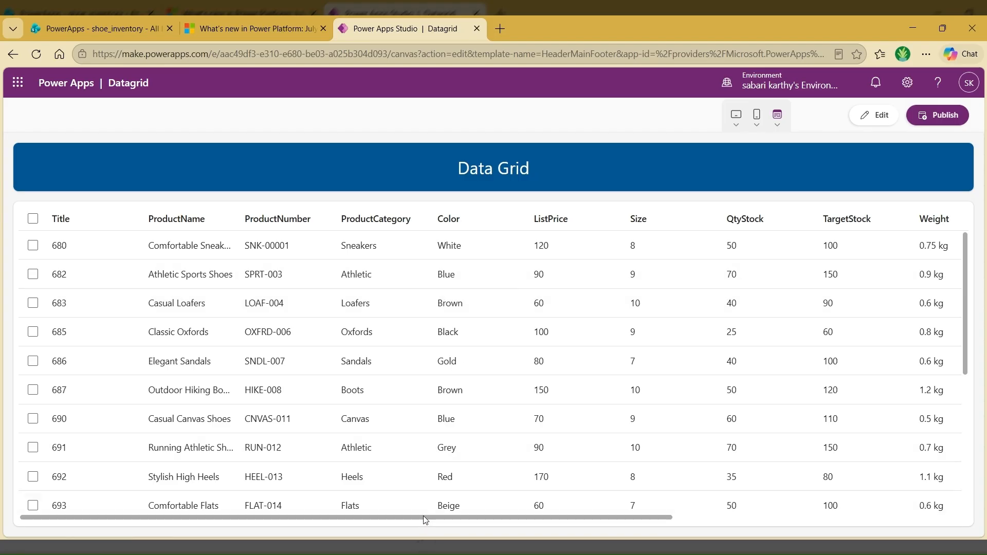
drag(425, 519, 309, 510)
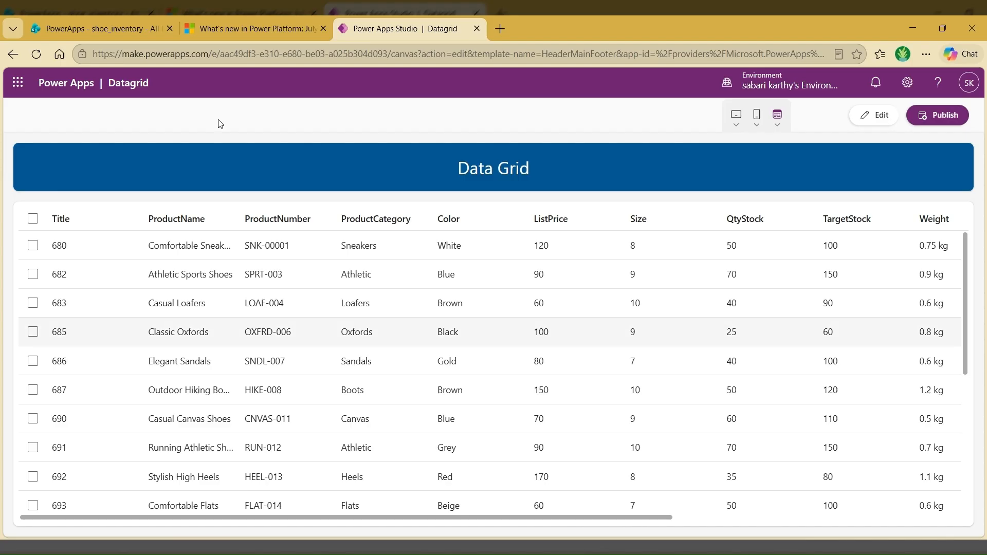
click(92, 20)
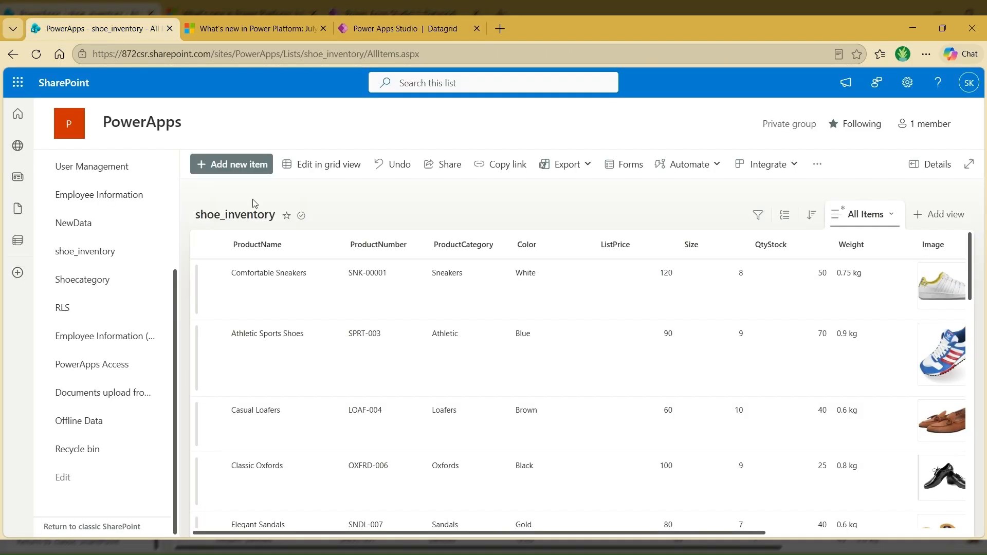
drag(410, 530, 304, 489)
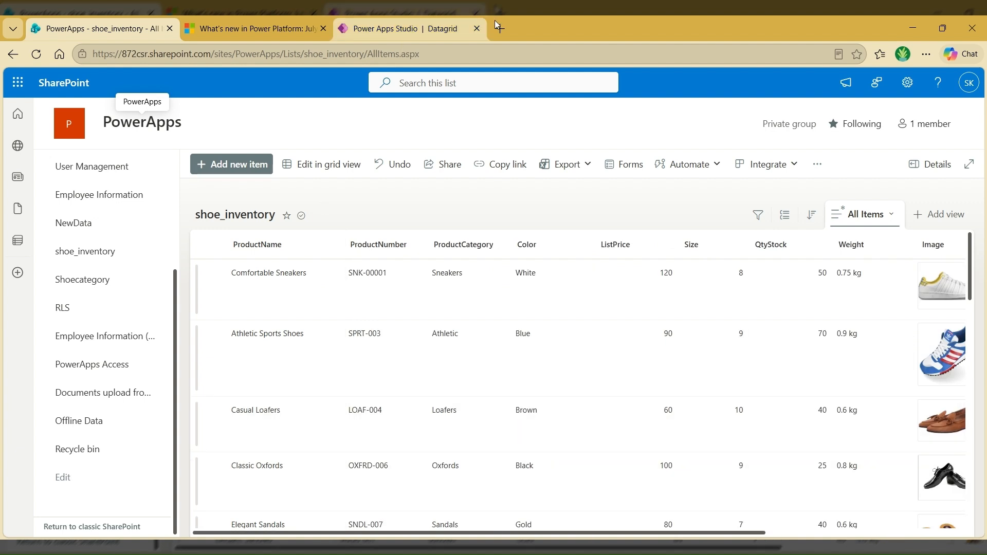
click(435, 23)
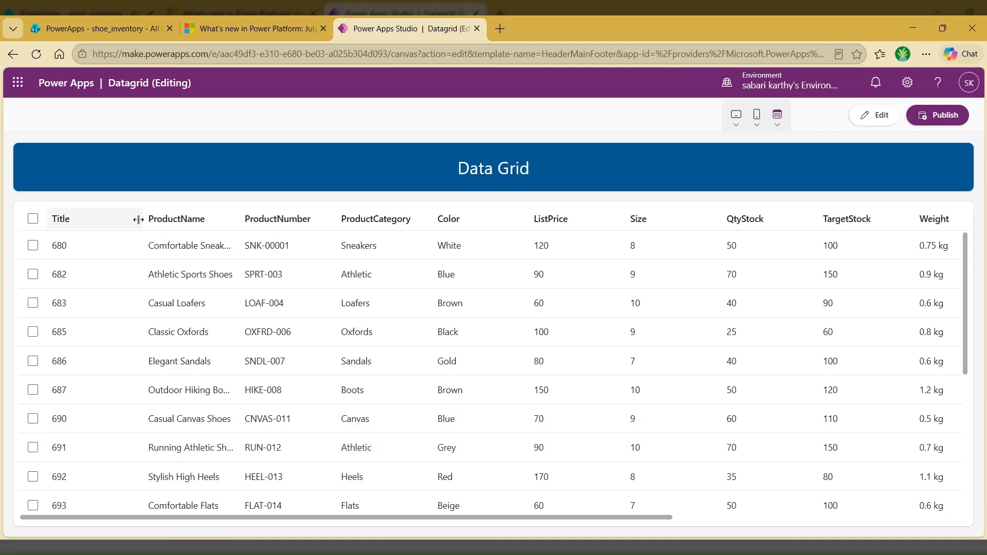
Step: Narrow the Title column, widen the ProductName and Image columns in the previewed data grid, and return to editing the app
drag(138, 220, 103, 221)
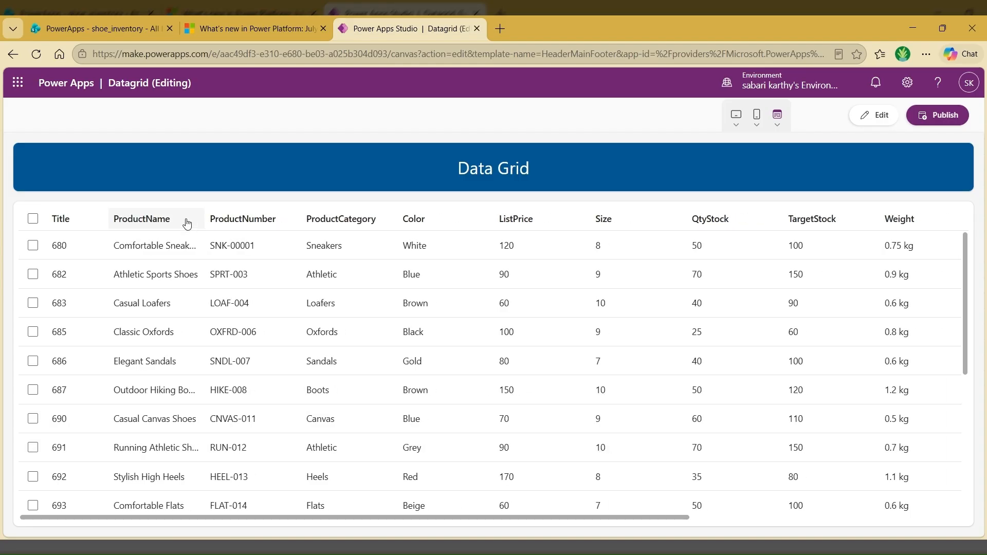
mouse_move(205, 219)
mouse_down()
mouse_move(256, 221)
mouse_move(215, 221)
mouse_up()
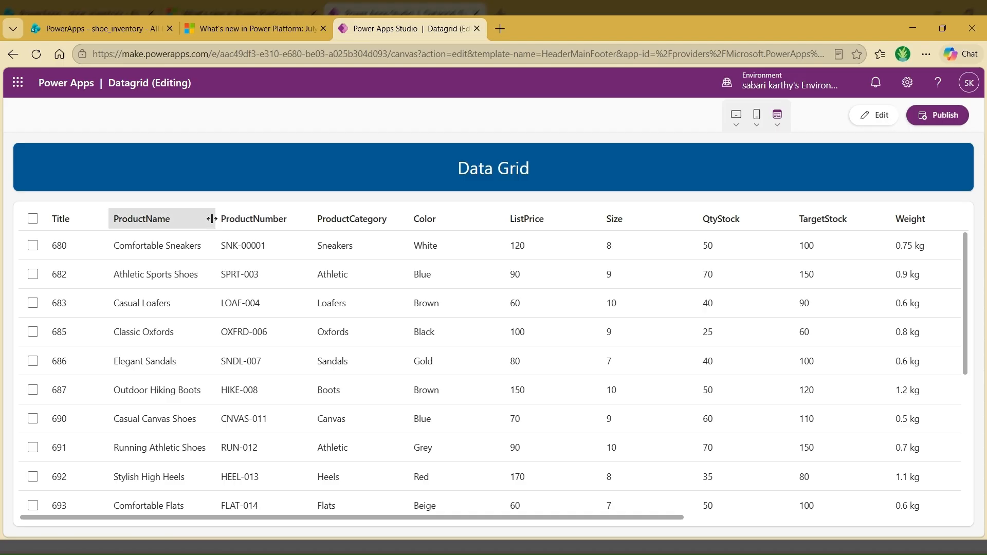
drag(216, 224, 233, 221)
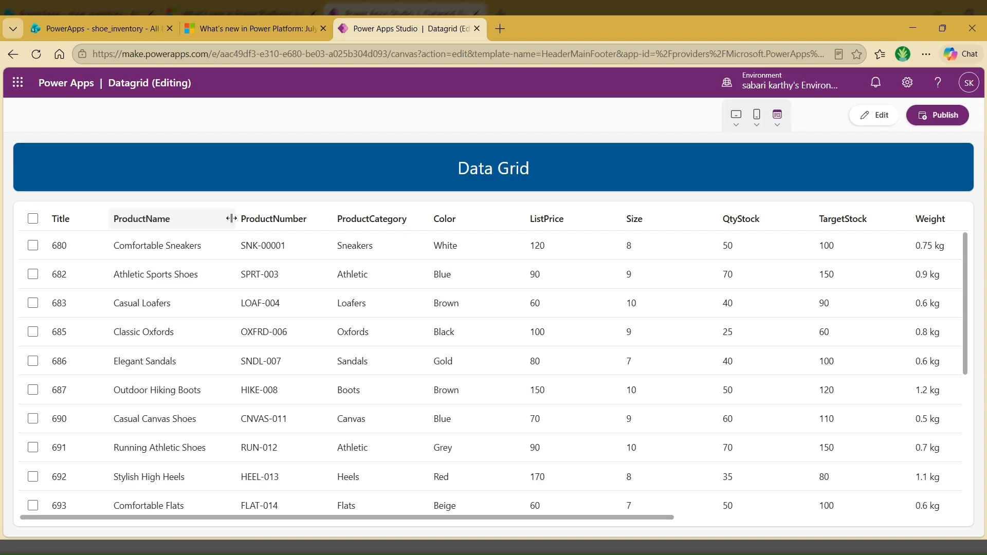
drag(450, 518, 778, 525)
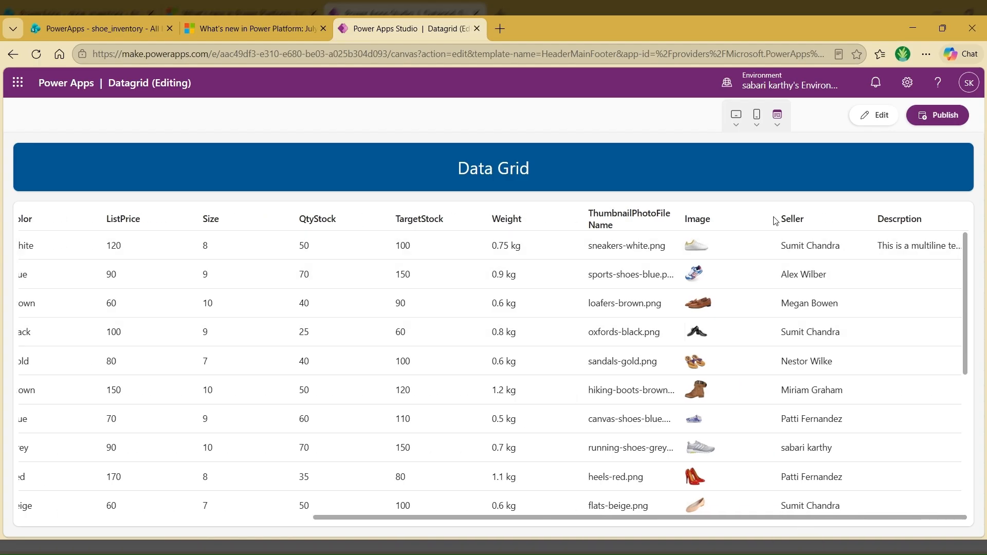
drag(776, 221, 792, 220)
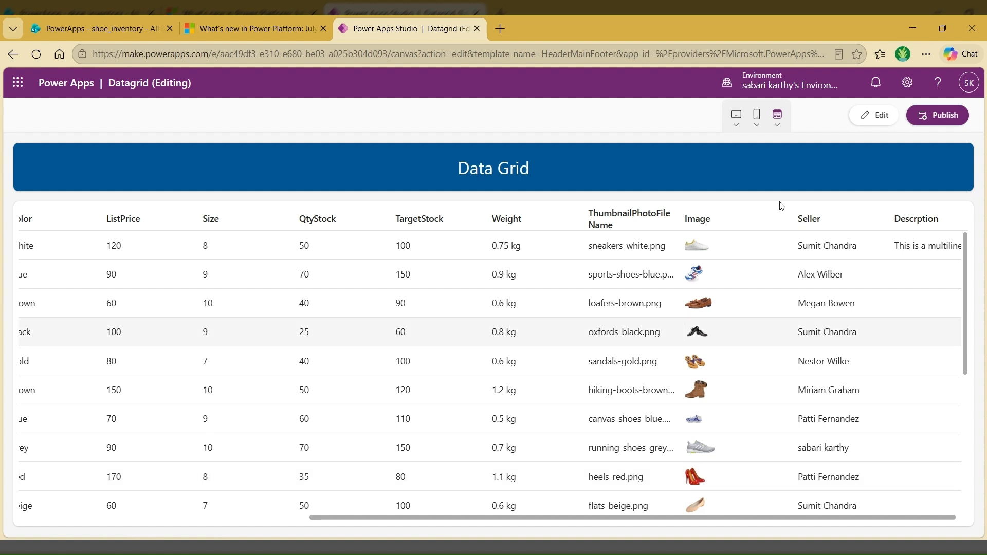
click(880, 118)
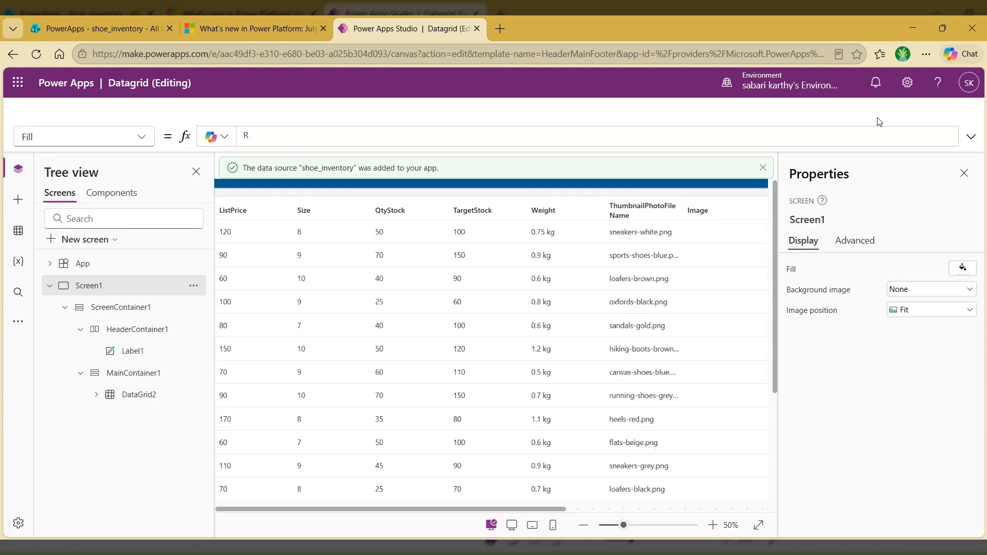
Step: Expand the data grid's columns in the screen tree and list the formula properties available for Image_Column1
click(610, 359)
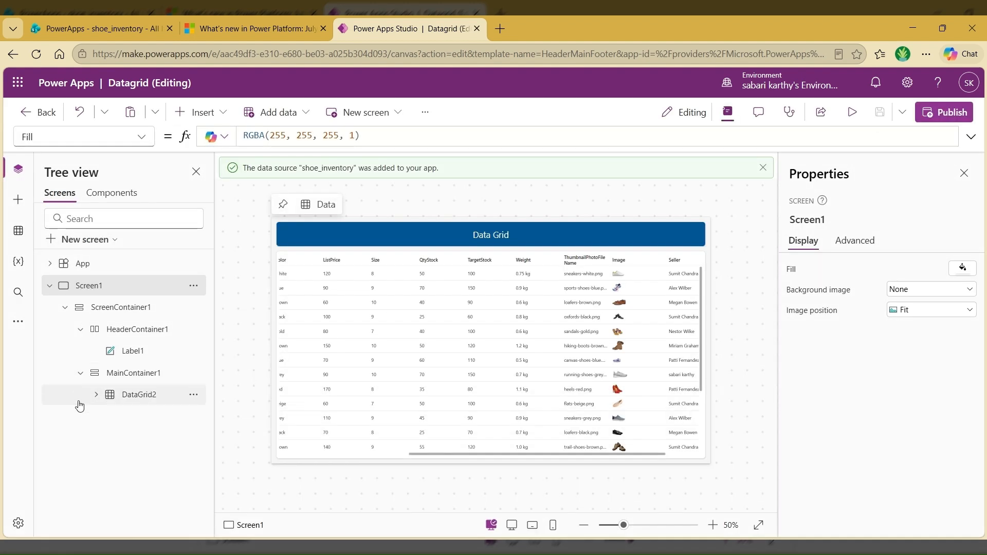
click(96, 395)
scroll(163, 368, down, 5)
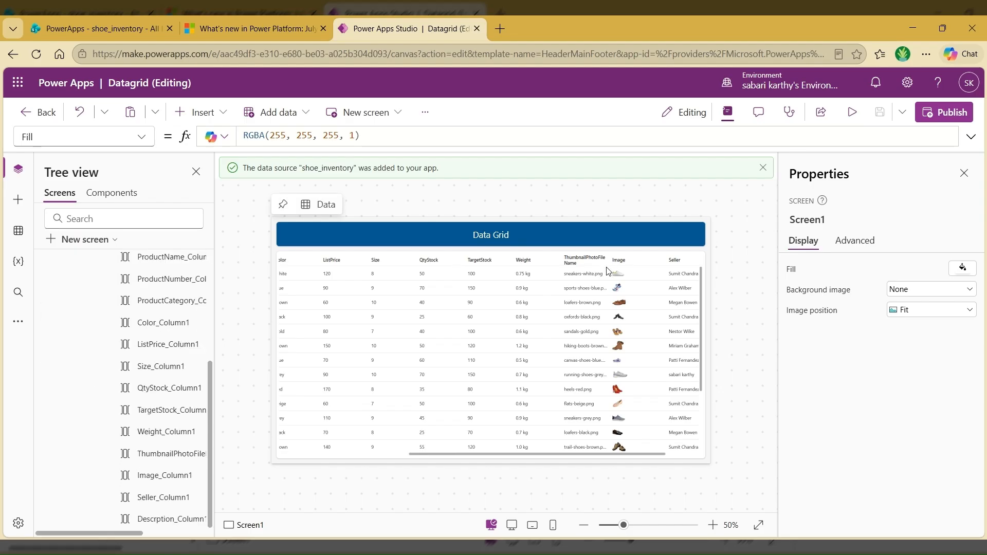
click(161, 481)
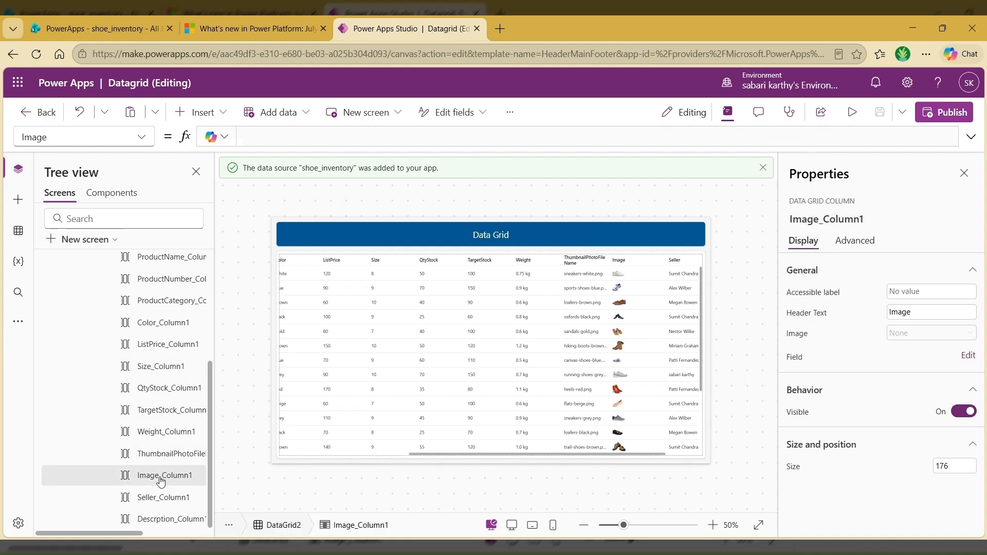
click(139, 138)
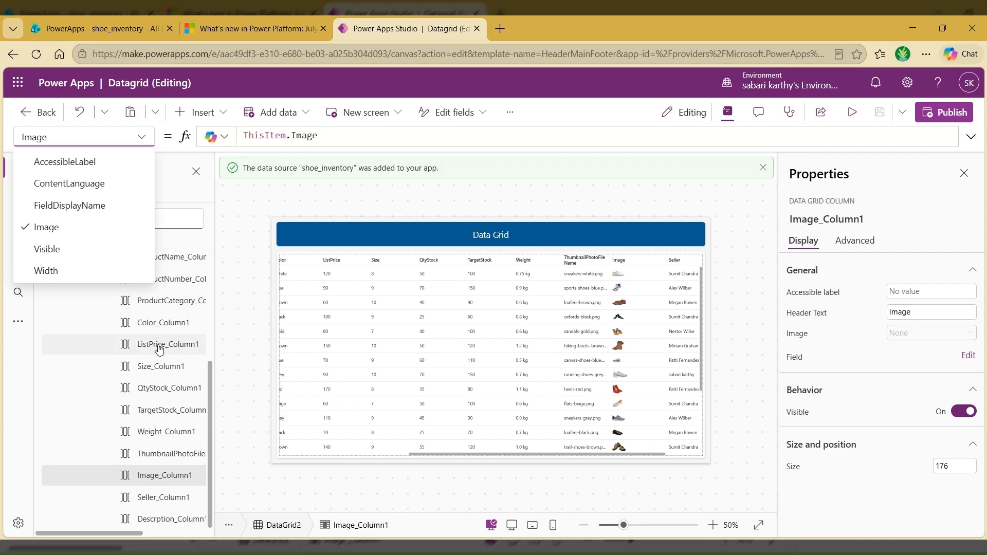
Step: List the formula properties available for Size_Column1 and for the ProductCategory column of the data grid
click(165, 373)
click(165, 373)
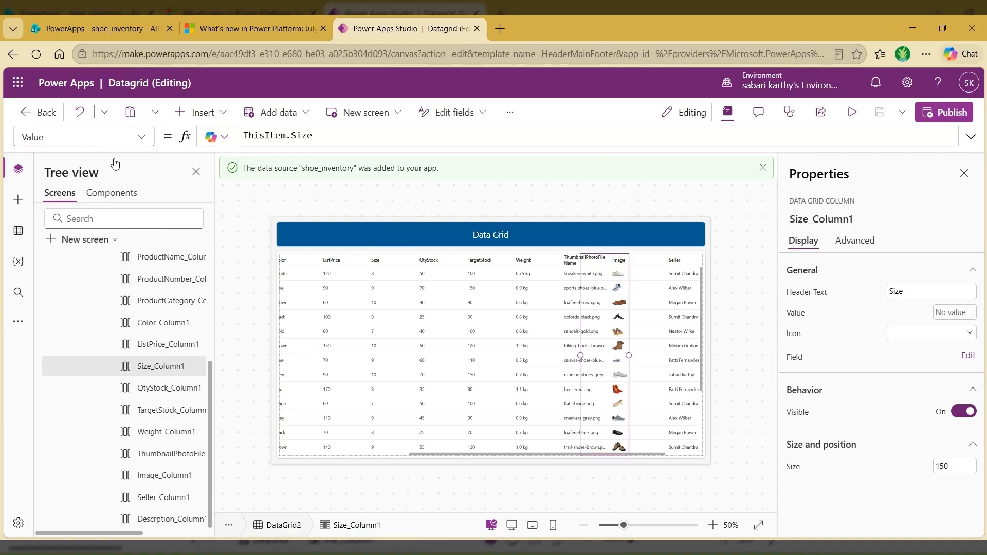
click(141, 143)
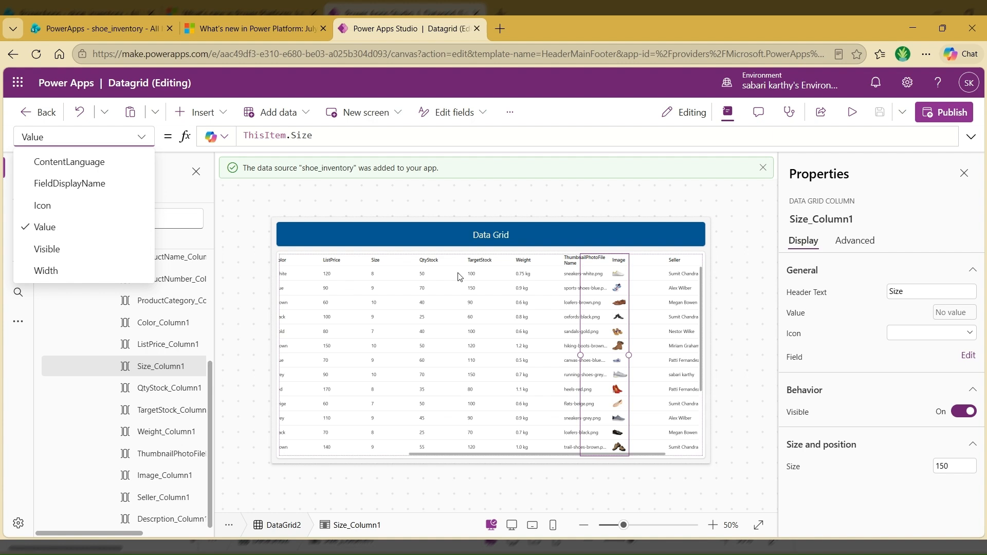
click(180, 302)
click(180, 302)
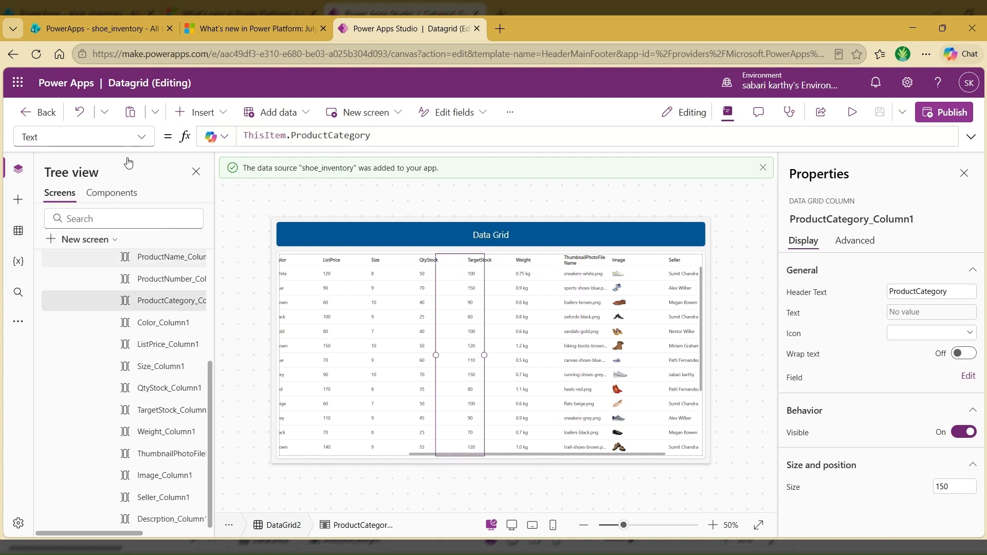
click(142, 136)
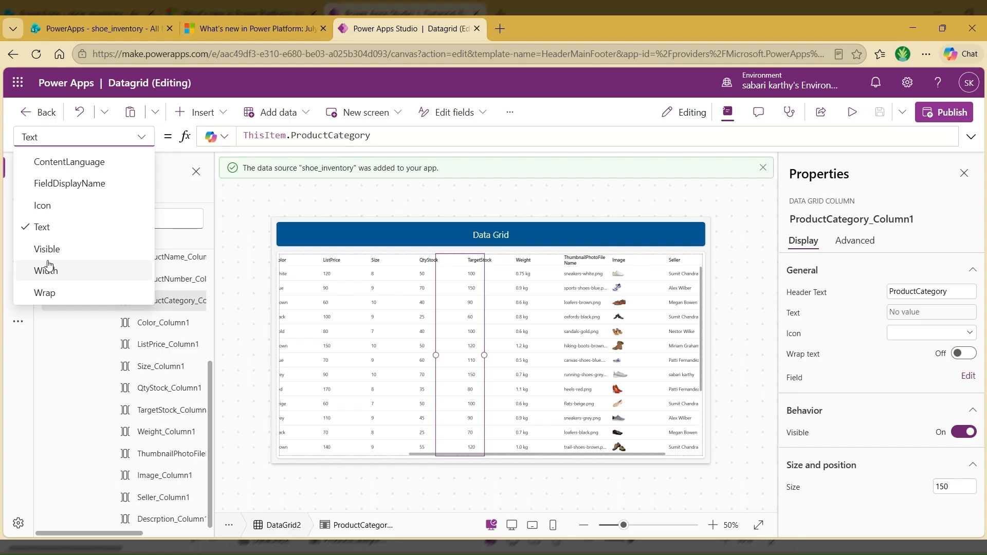
Step: Preview the app, narrow the ThumbnailPhotoFileName column to about 101, and return to editing
click(347, 213)
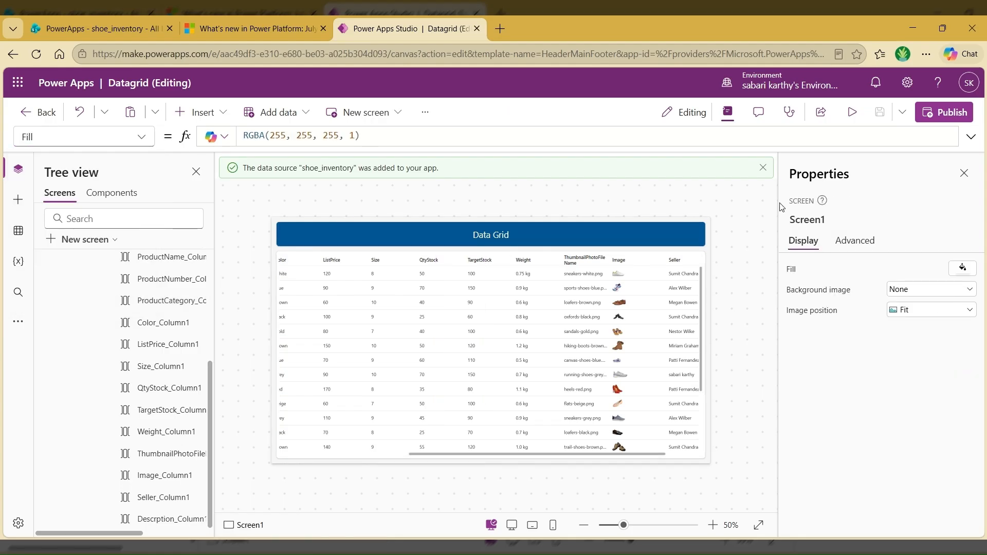
click(852, 122)
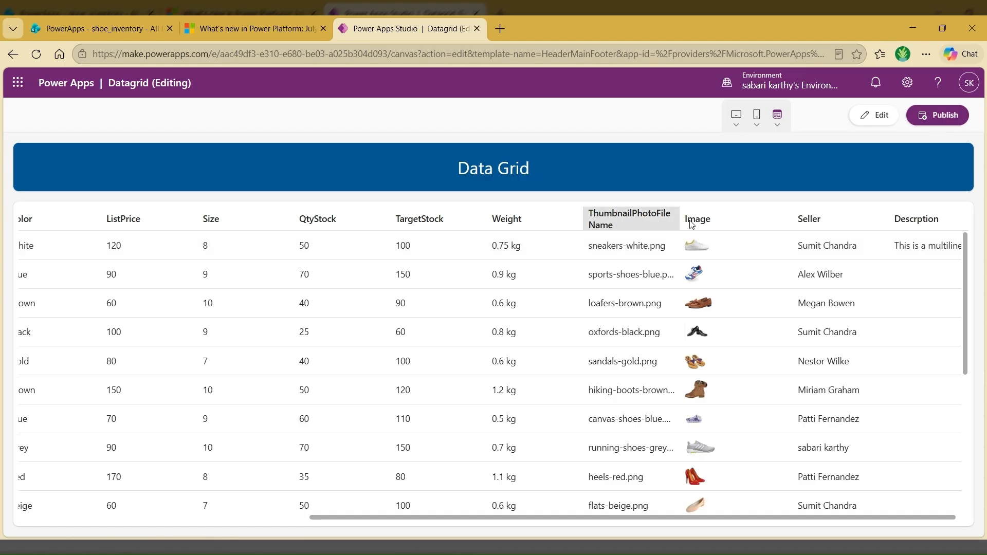
mouse_move(690, 220)
mouse_down()
mouse_move(735, 220)
mouse_move(688, 223)
mouse_up()
drag(670, 220, 647, 220)
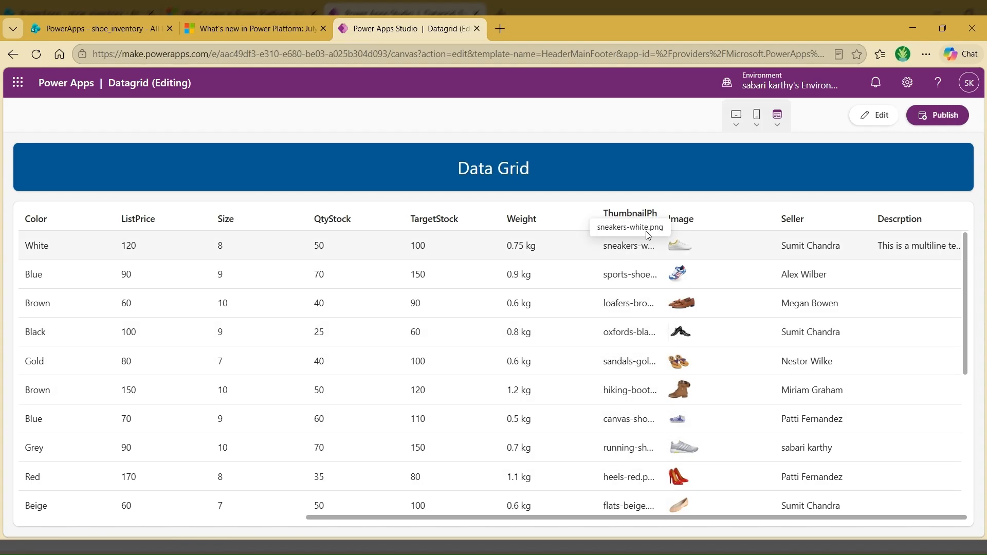
click(882, 115)
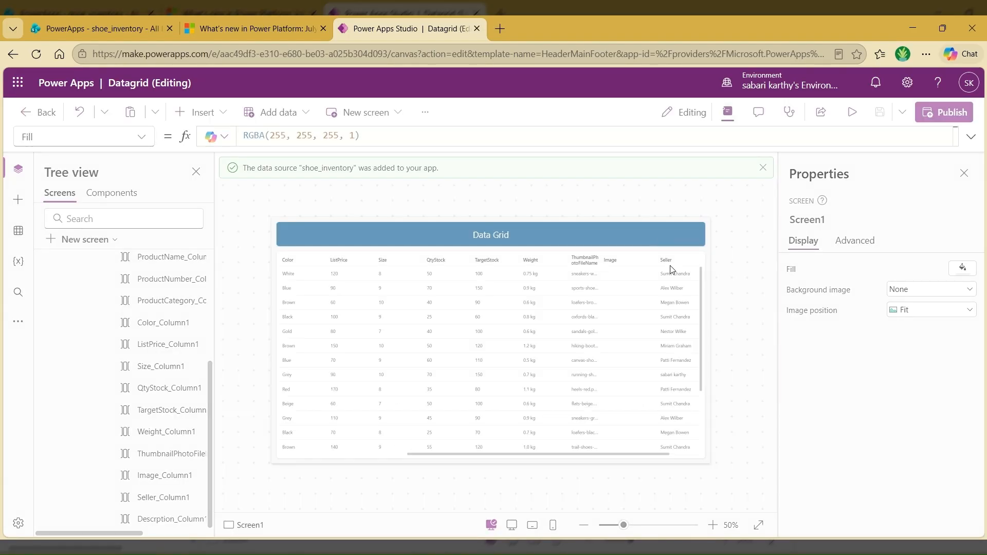
Step: Set the Wrap property of the data grid's ThumbnailPhotoFileName column to true
click(640, 357)
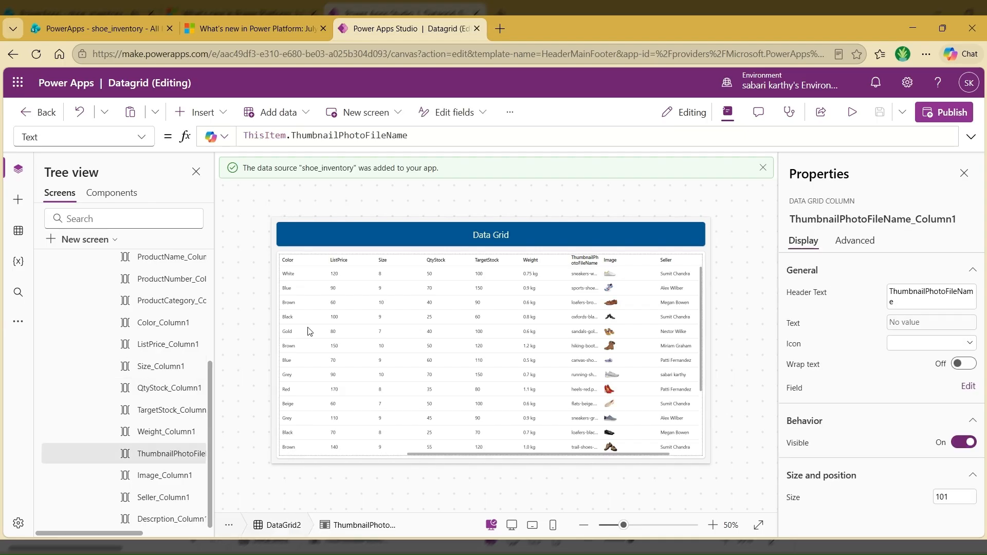
click(142, 137)
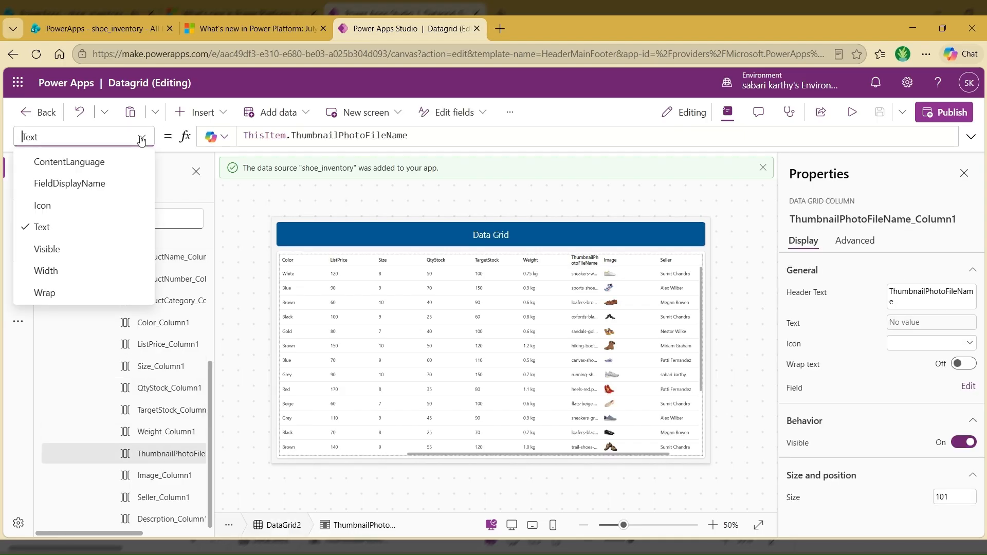
click(54, 294)
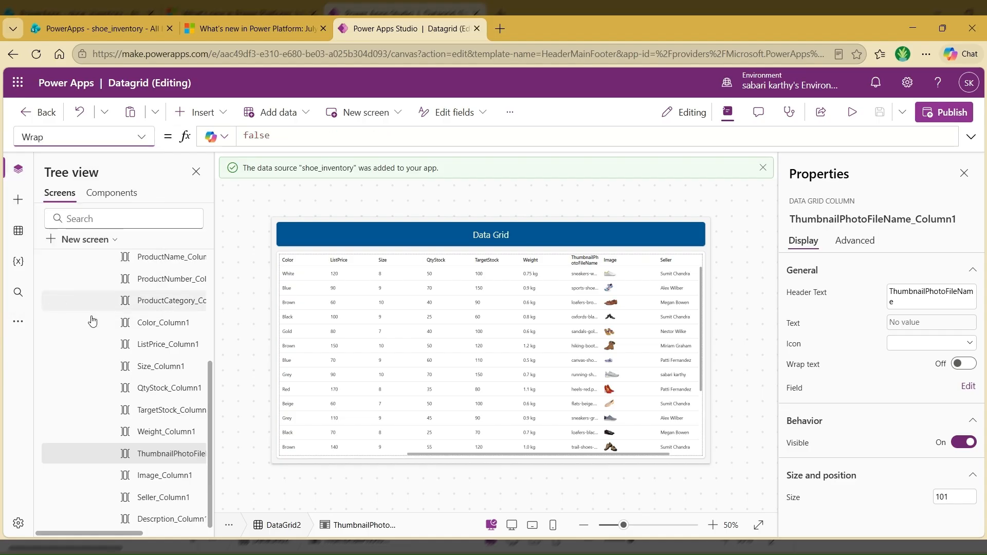
double_click(252, 136)
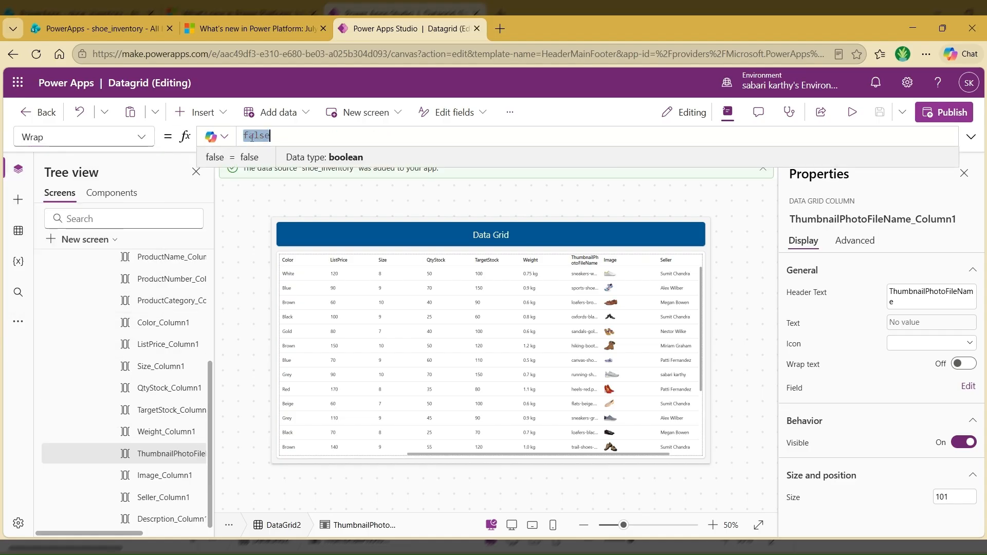
text(true)
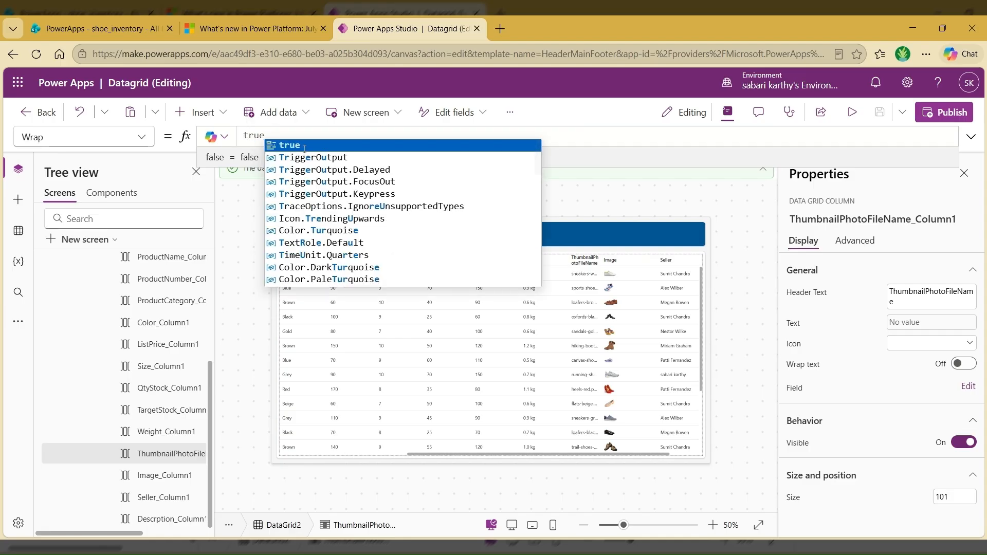
click(304, 147)
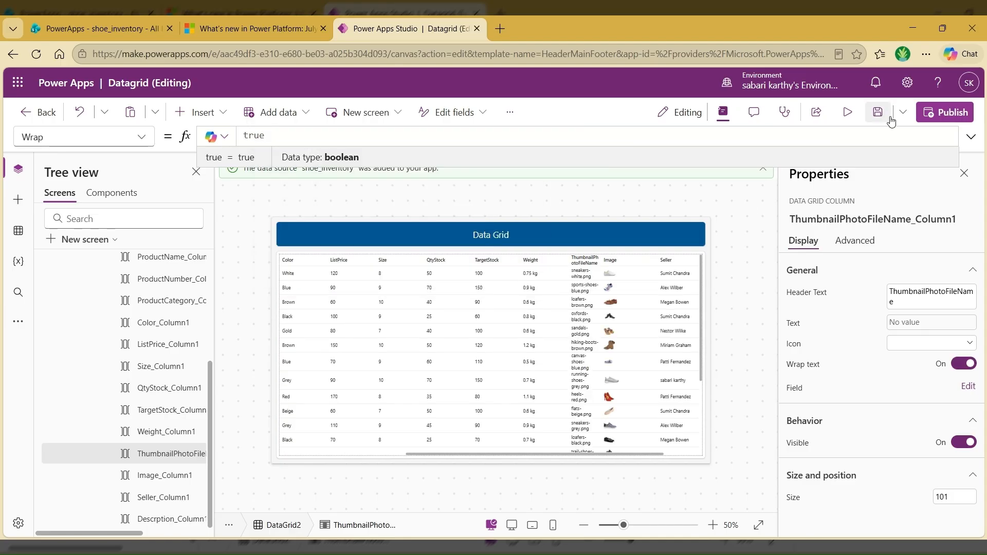
Step: Preview the wrapped text, widen the ThumbnailPhotoFileName column until its file names fit on one line, and return to editing
click(848, 113)
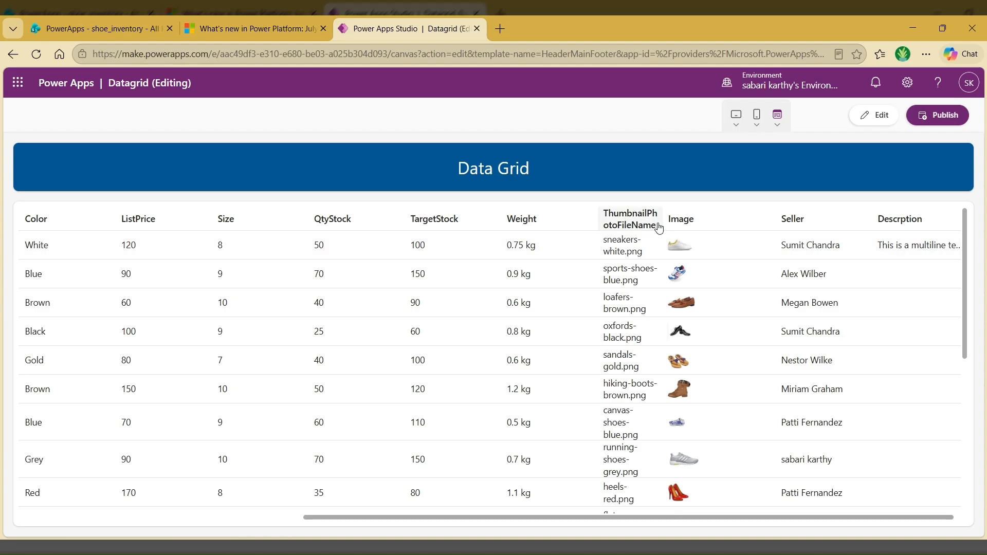
drag(659, 220, 731, 227)
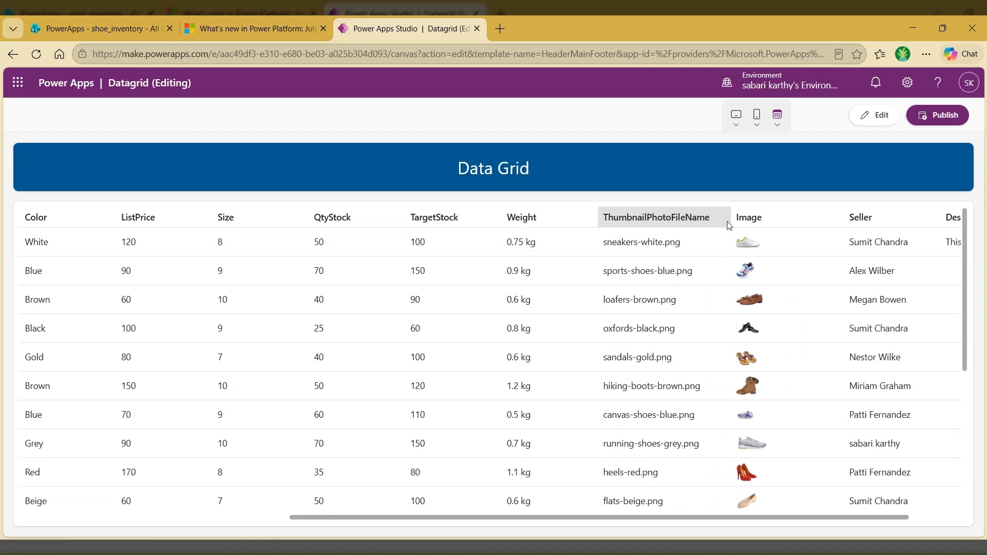
key(Escape)
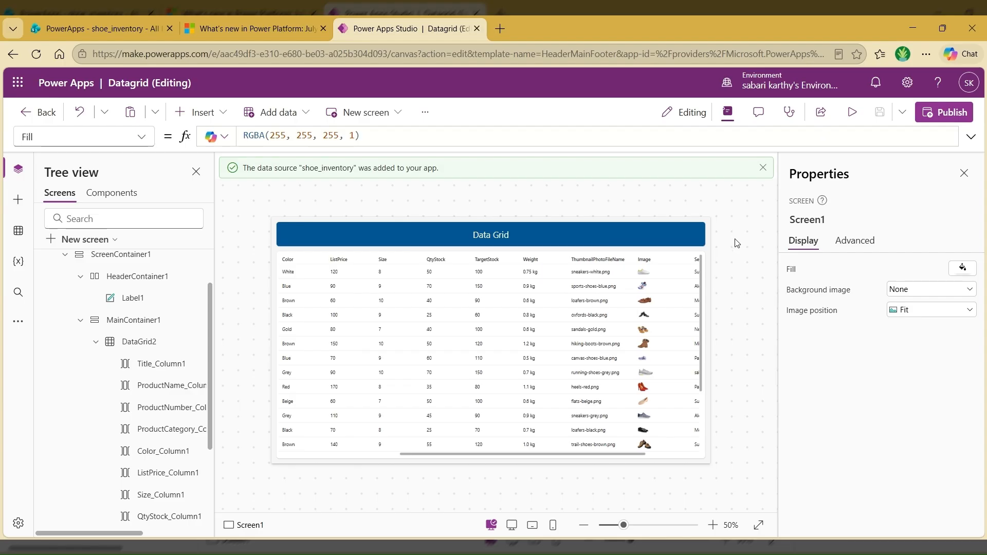
Step: Change the control type of the data grid's Title field to Button column and bring that column into view
click(139, 341)
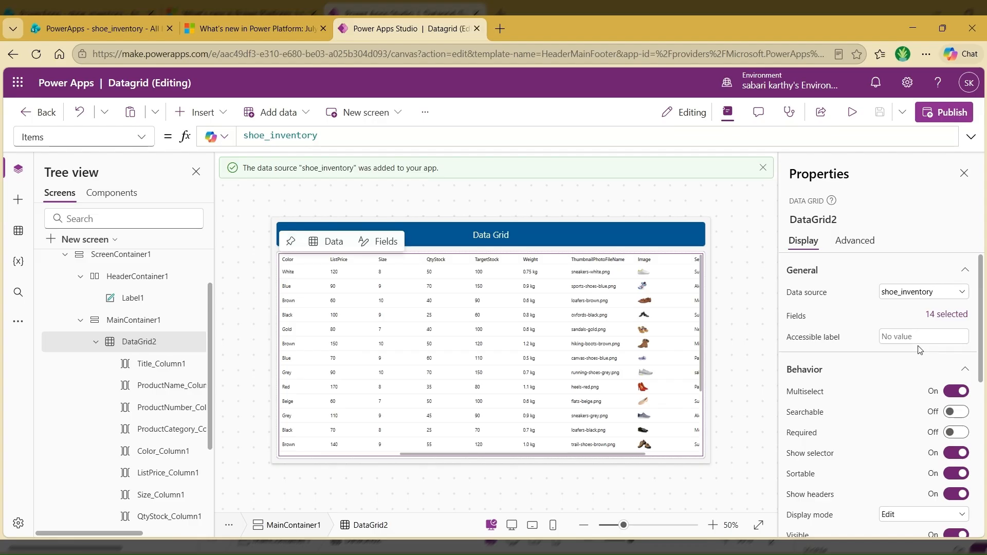
click(948, 315)
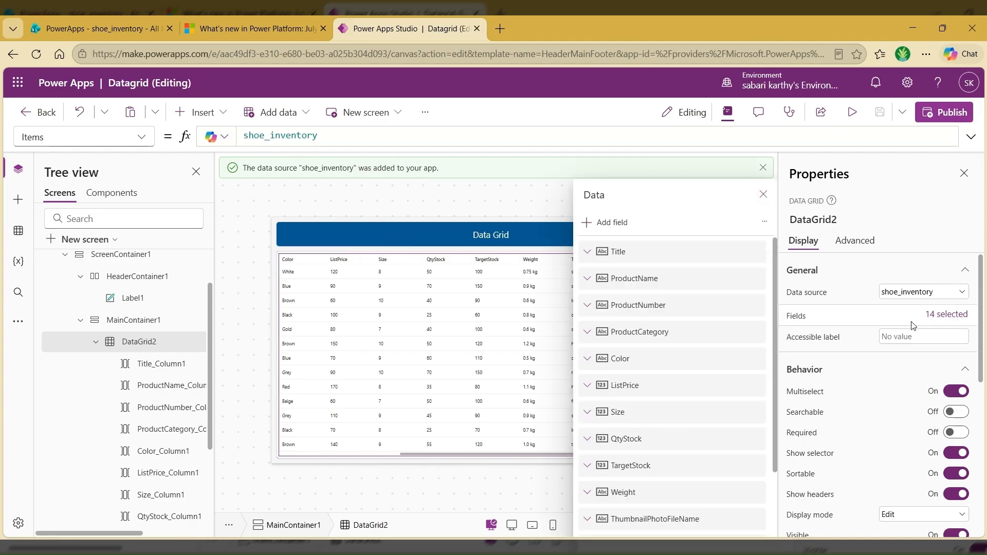
click(677, 256)
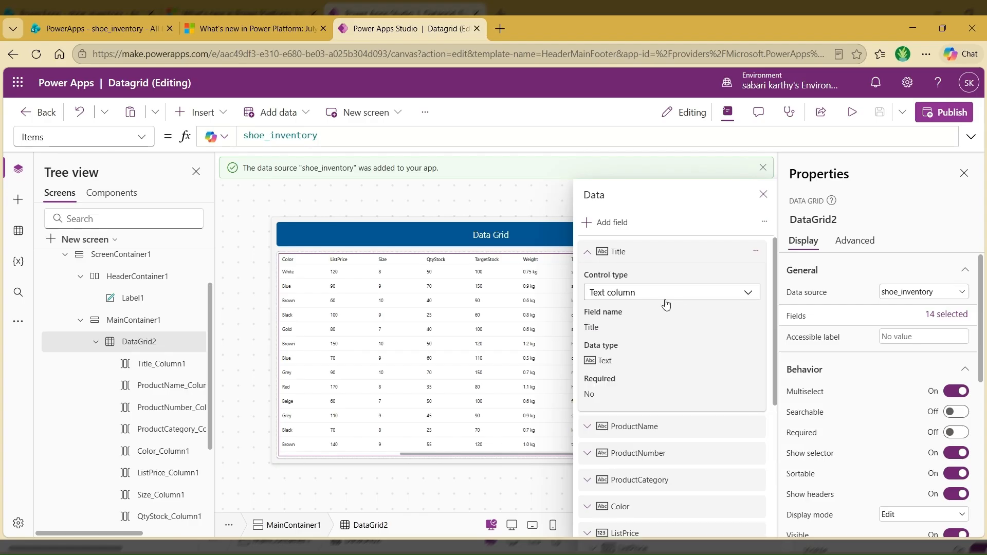
click(666, 298)
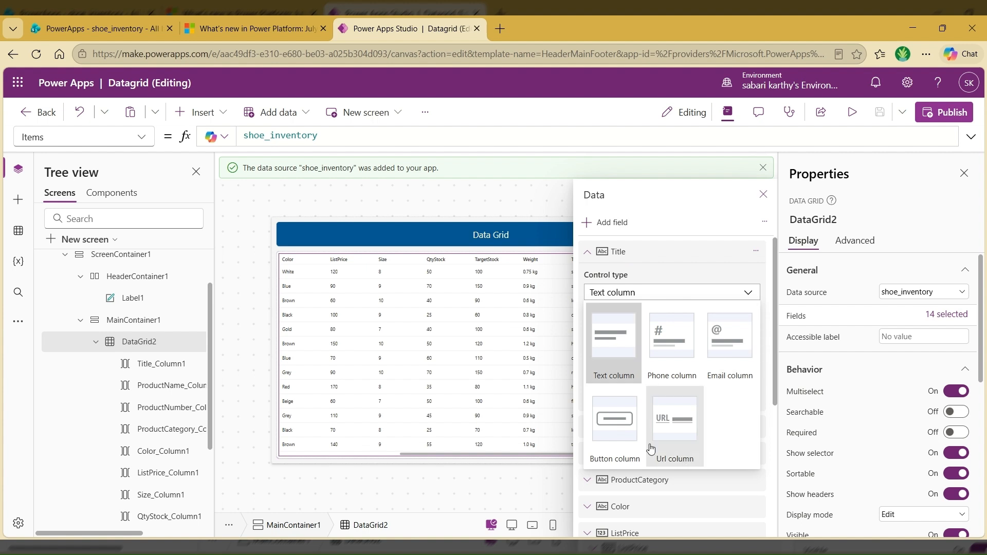
click(614, 431)
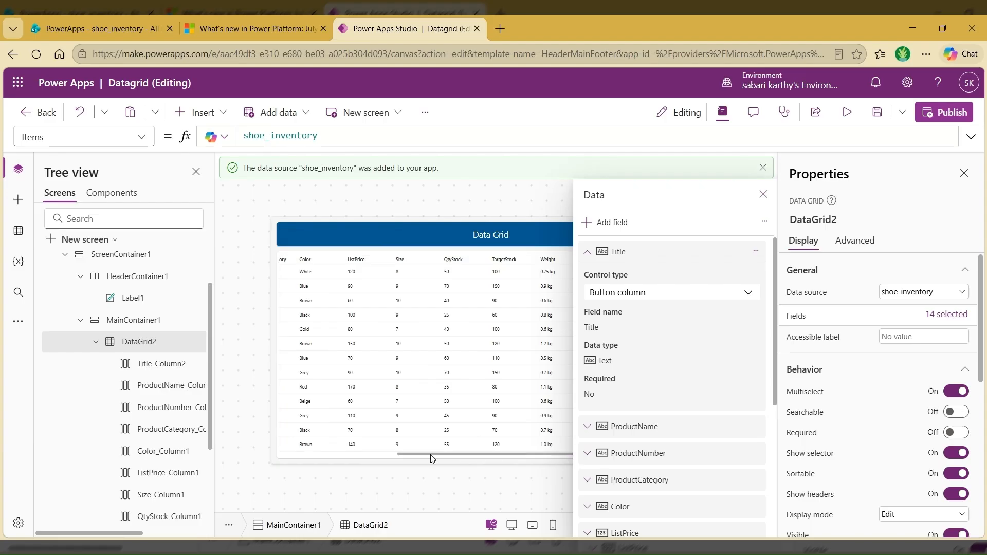
drag(431, 455, 281, 441)
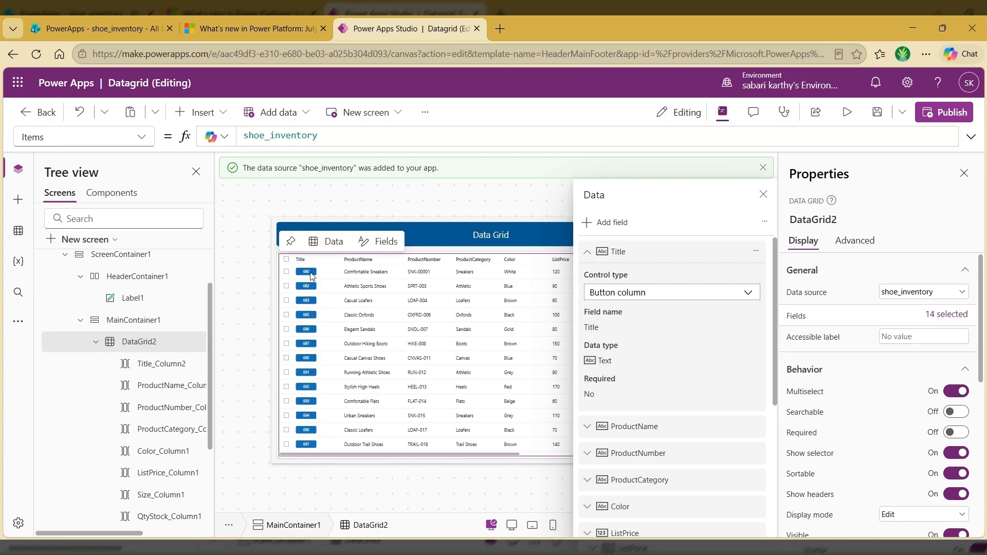
Step: Show the OnSelect property formula of the Title button column
click(168, 366)
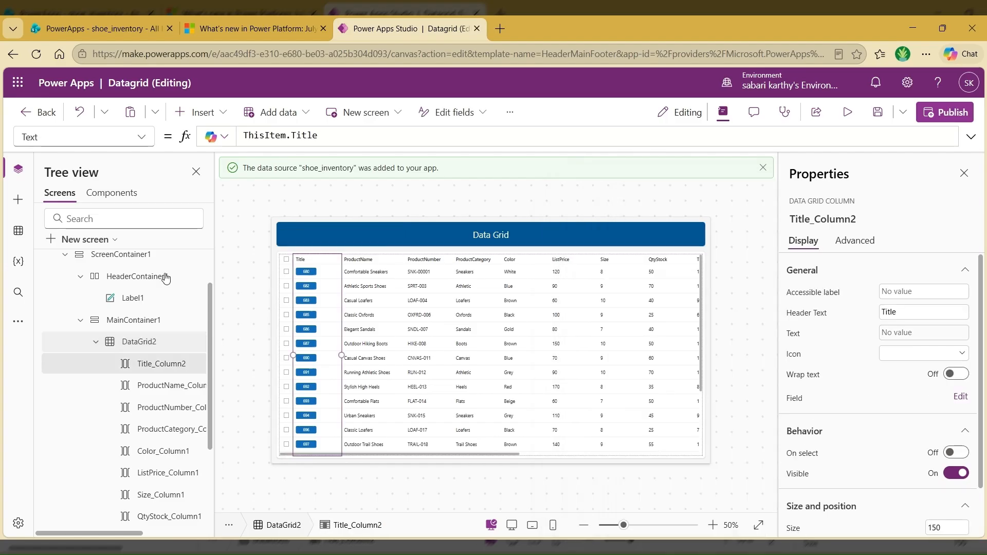
click(143, 140)
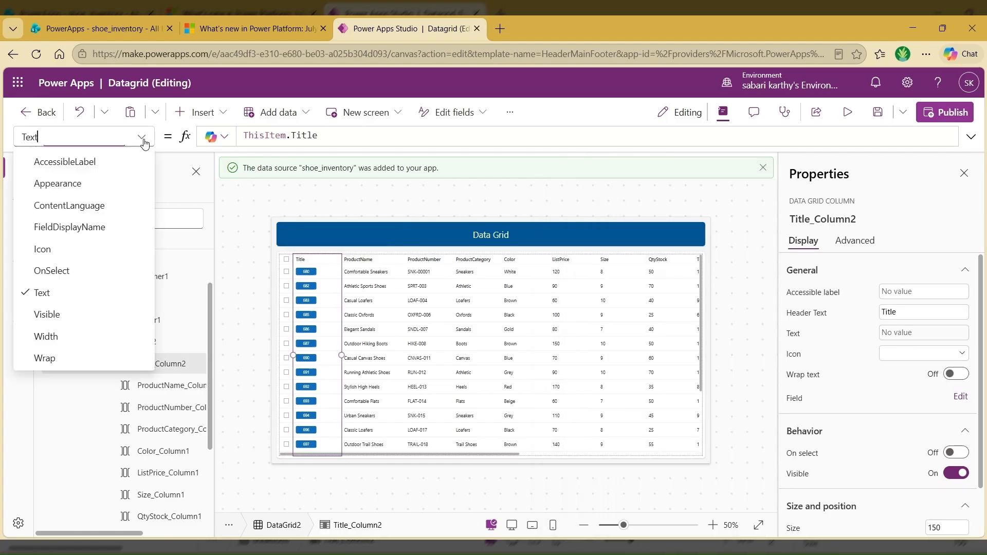
click(64, 272)
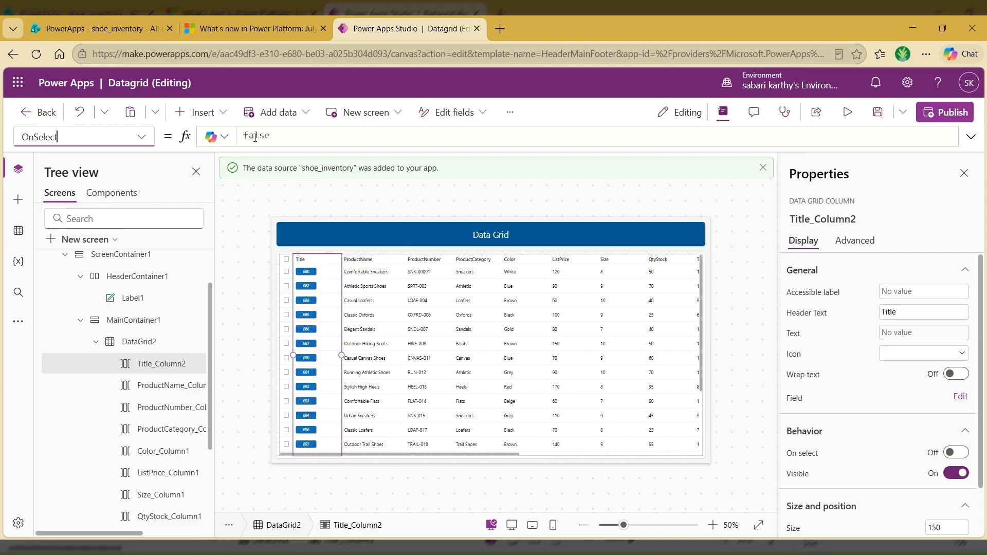
Step: Preview the app, test the Title button in the first row, and return to editing the data grid
click(849, 113)
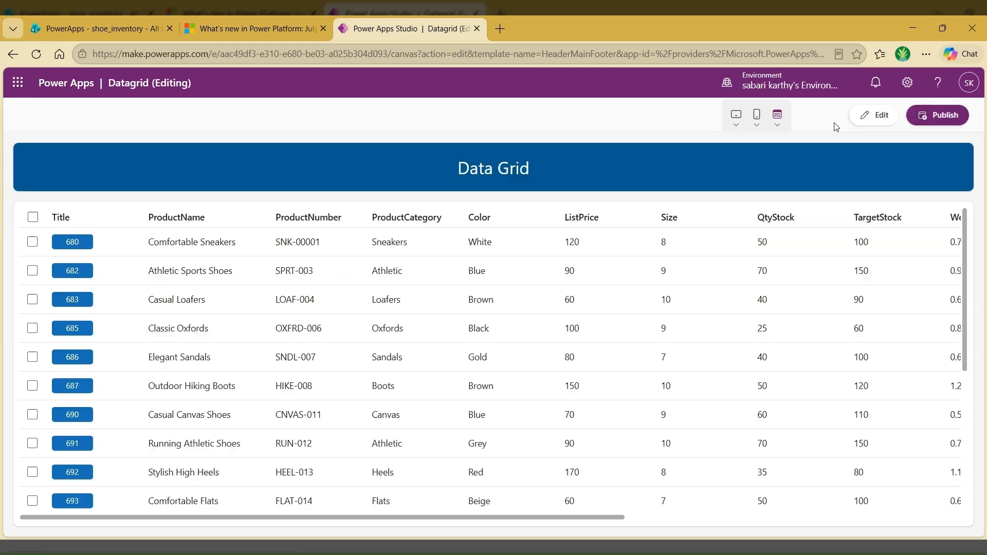
click(83, 247)
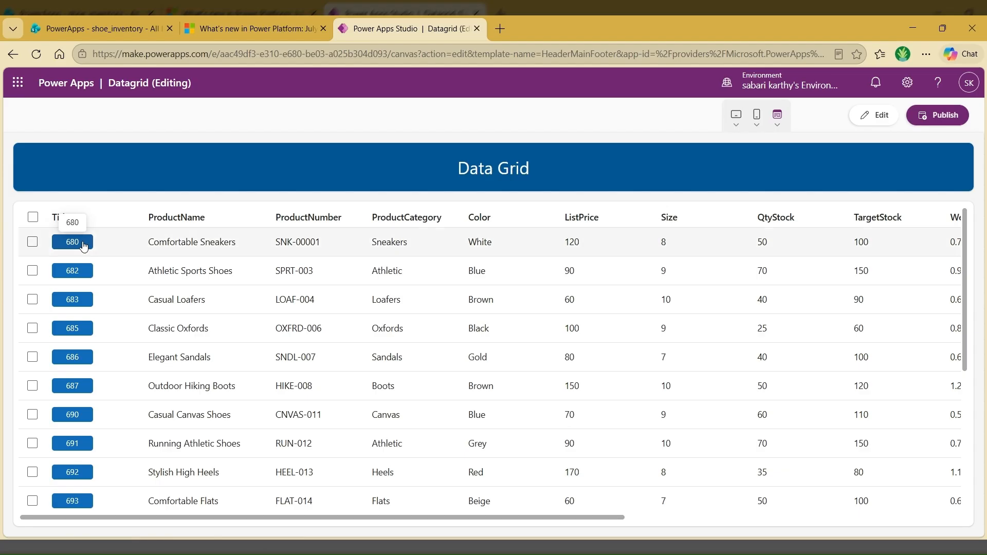
key(Escape)
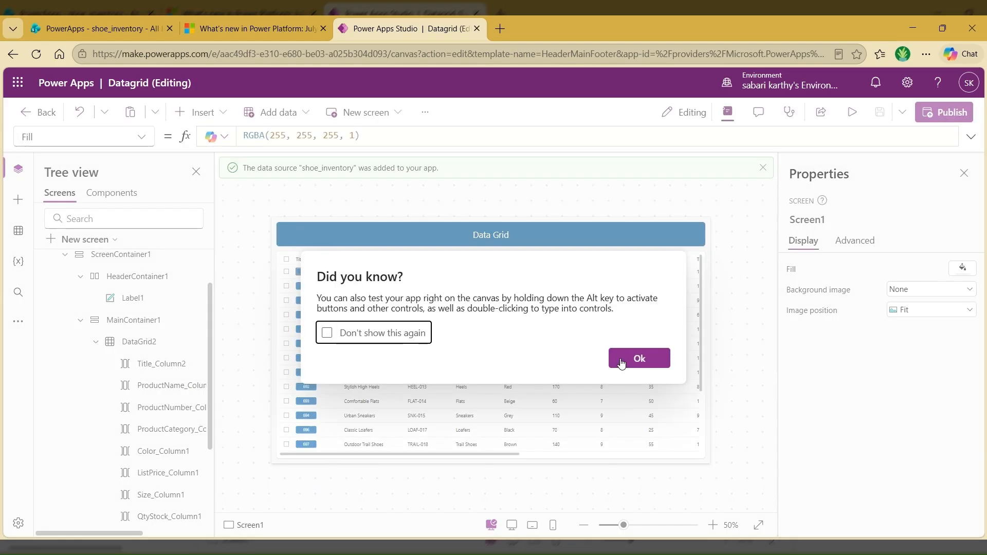
click(621, 363)
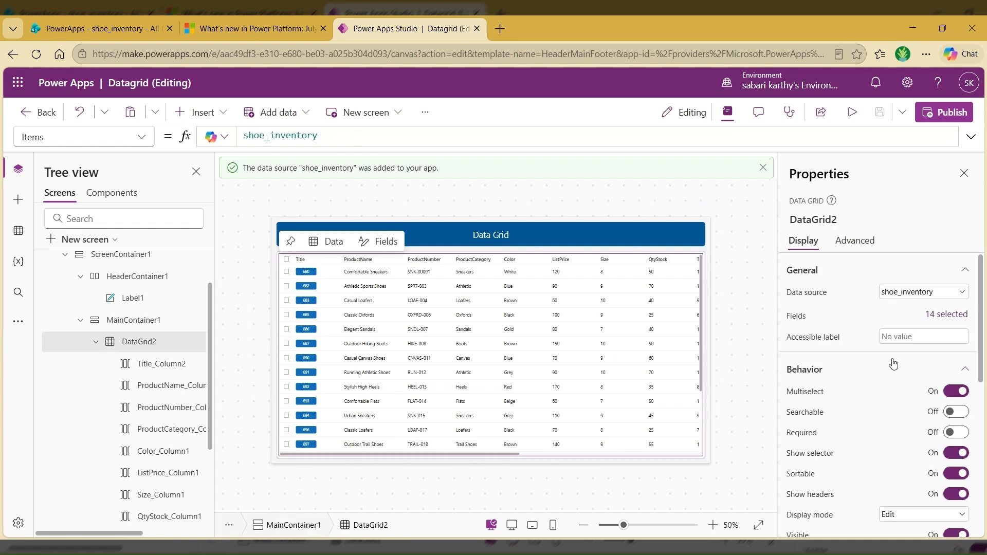
Step: Review the control types available for the data grid's Image field, and close the field list
click(946, 314)
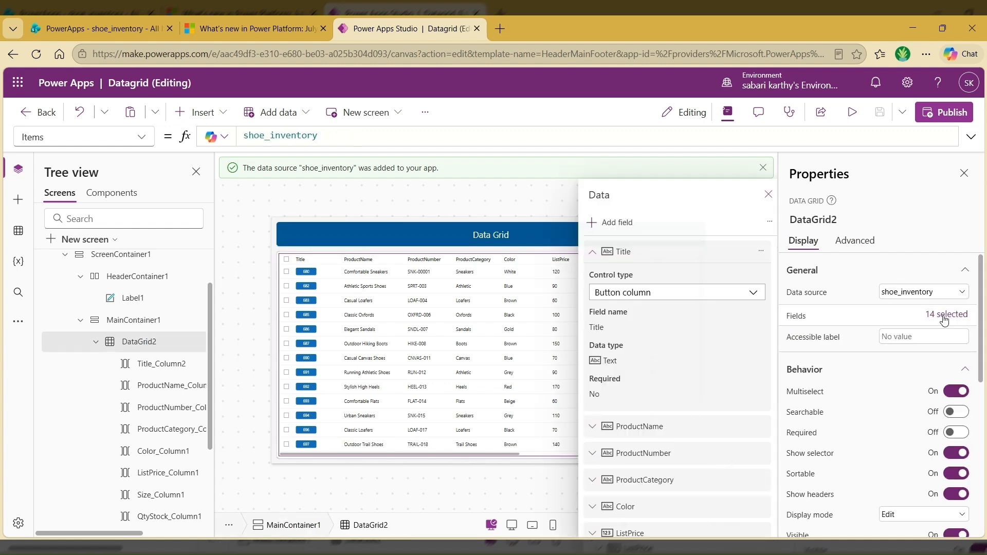
click(612, 252)
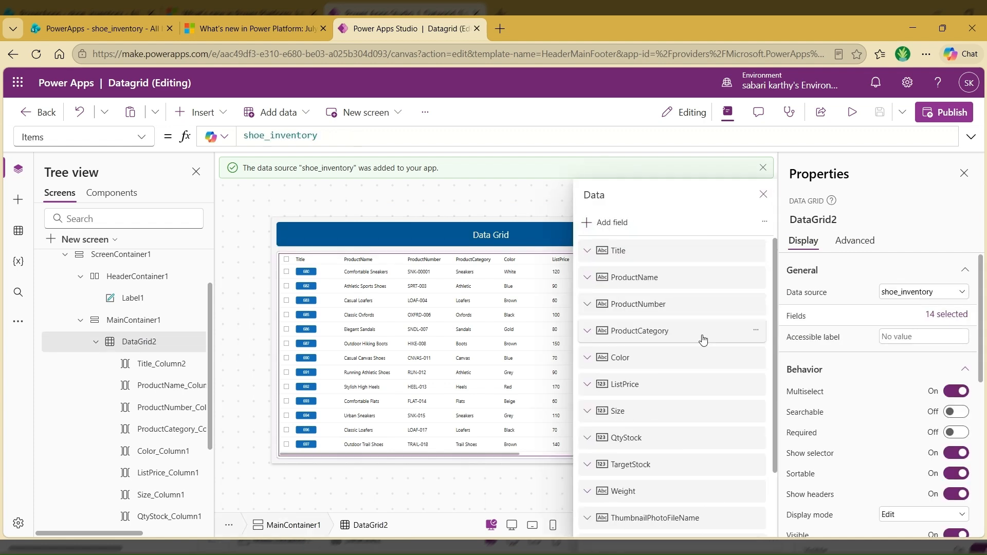
scroll(668, 385, down, 4)
click(621, 317)
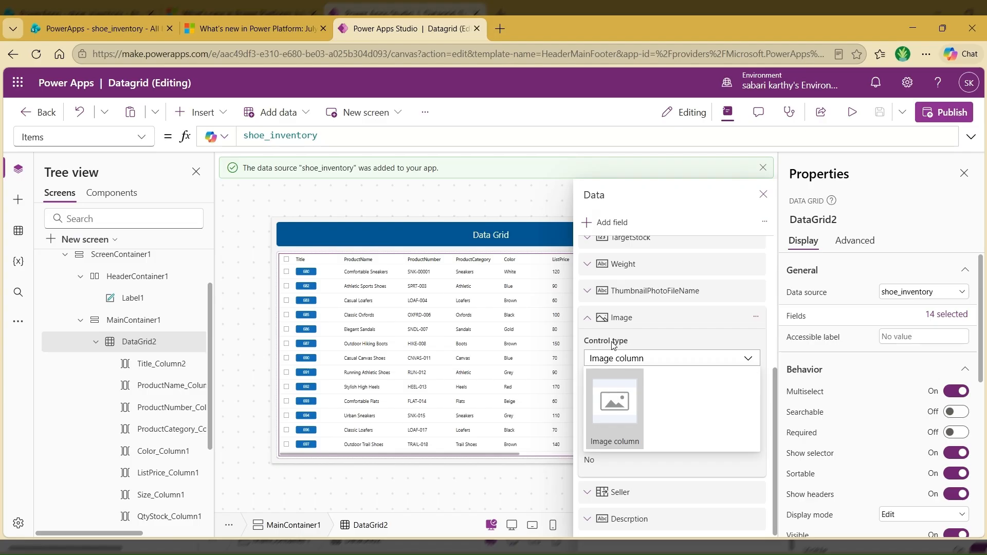
click(724, 362)
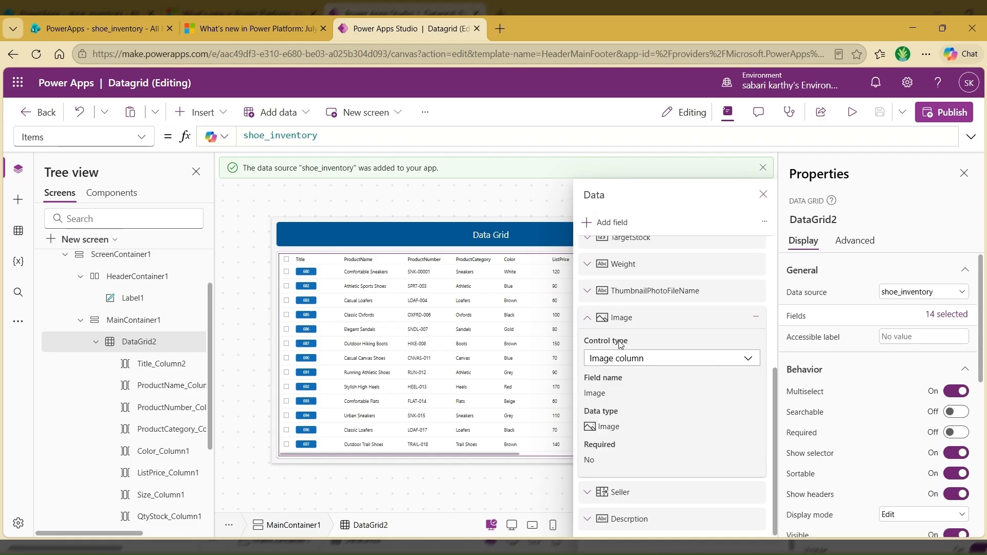
mouse_move(387, 298)
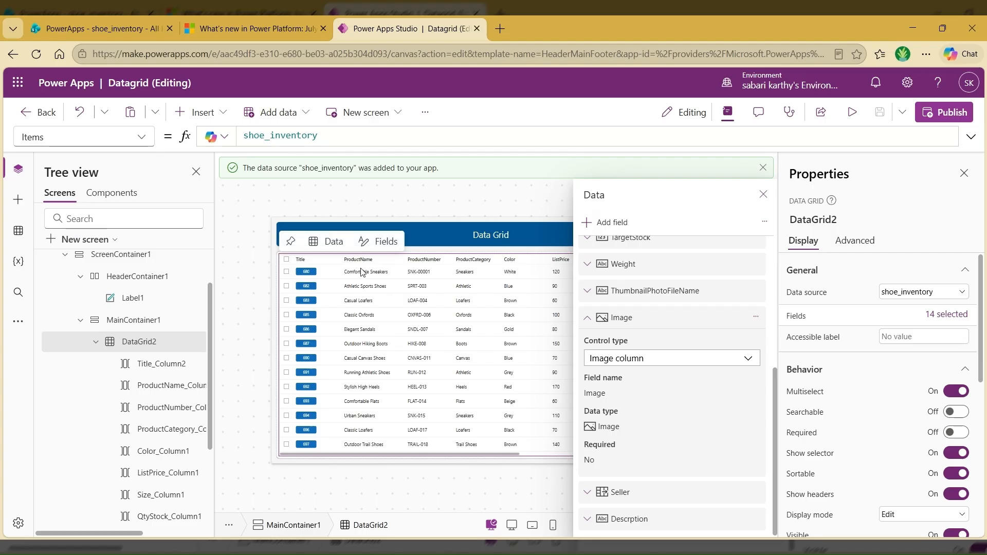
click(764, 195)
Step: Review the data grid's behavior properties, turning Multiselect off and back on to compare the row selectors
scroll(868, 388, down, 1)
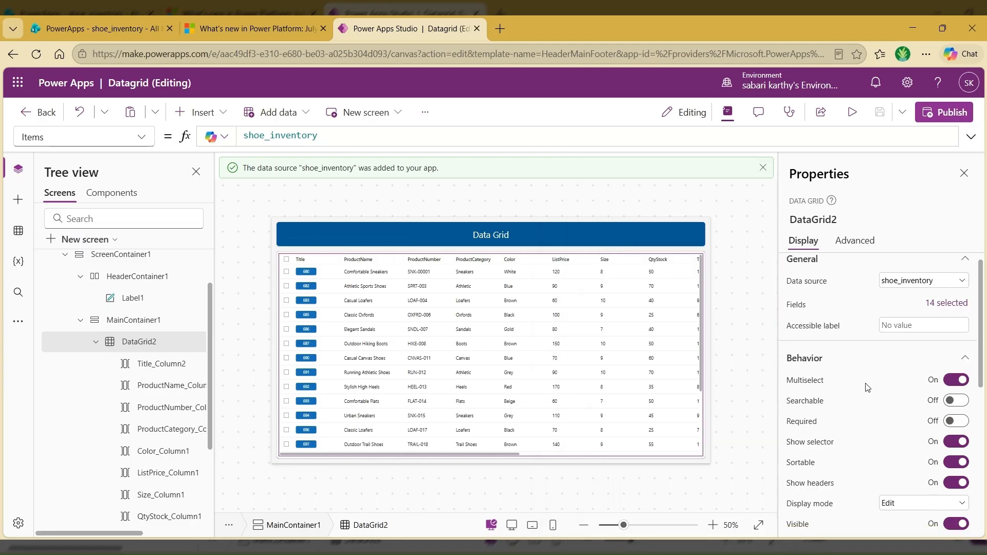
scroll(868, 388, down, 3)
scroll(854, 365, up, 1)
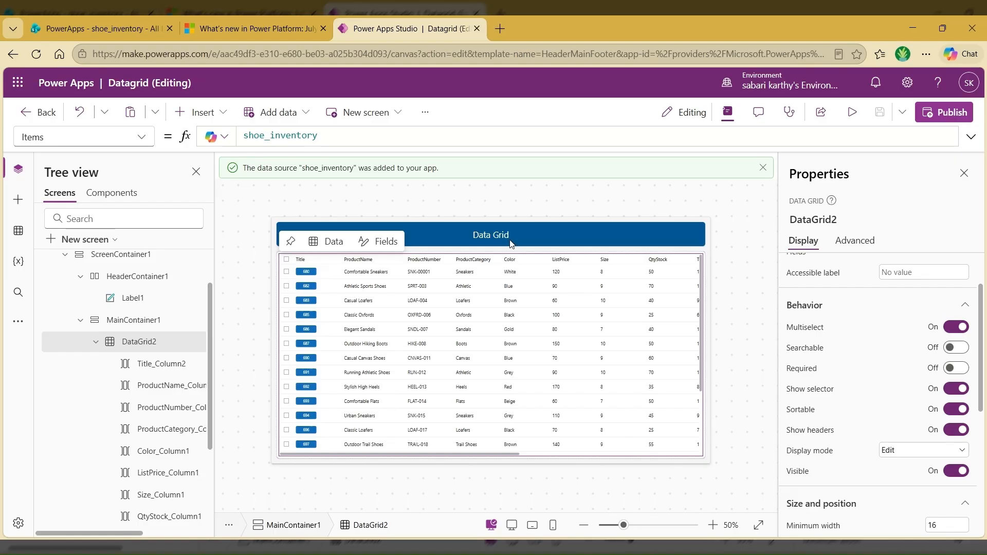
click(956, 327)
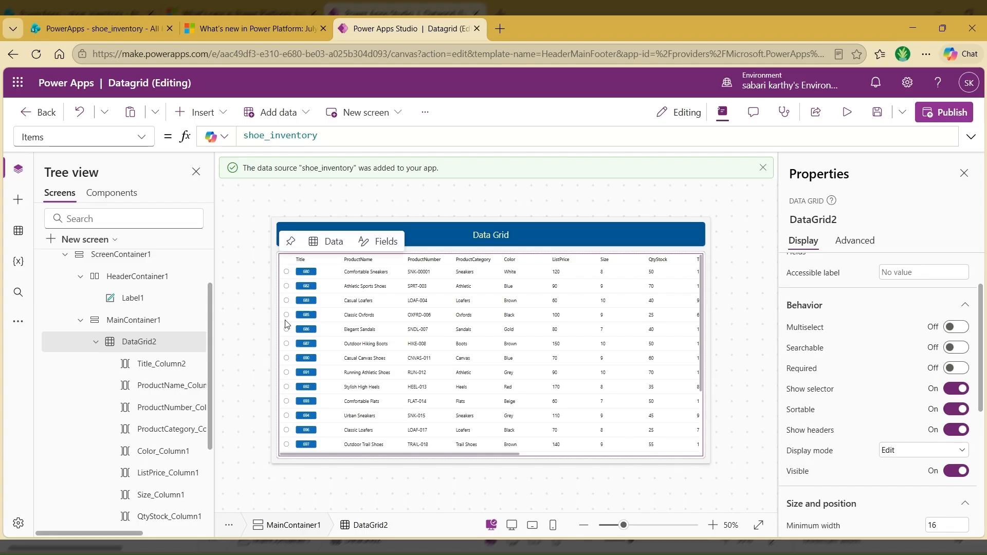
click(894, 325)
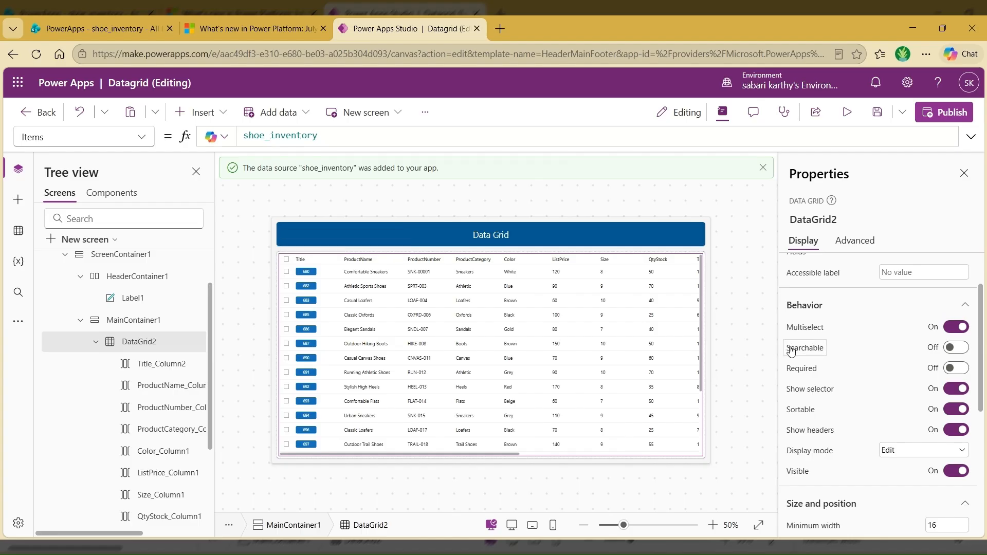
Step: Turn on Searchable for the data grid, preview the app, and view the grid's remaining columns
click(957, 348)
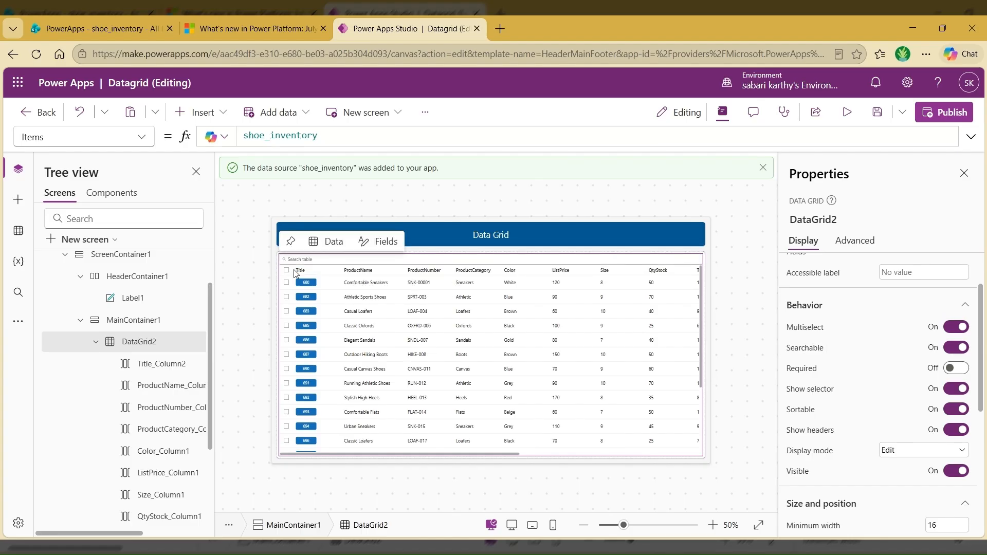
click(847, 112)
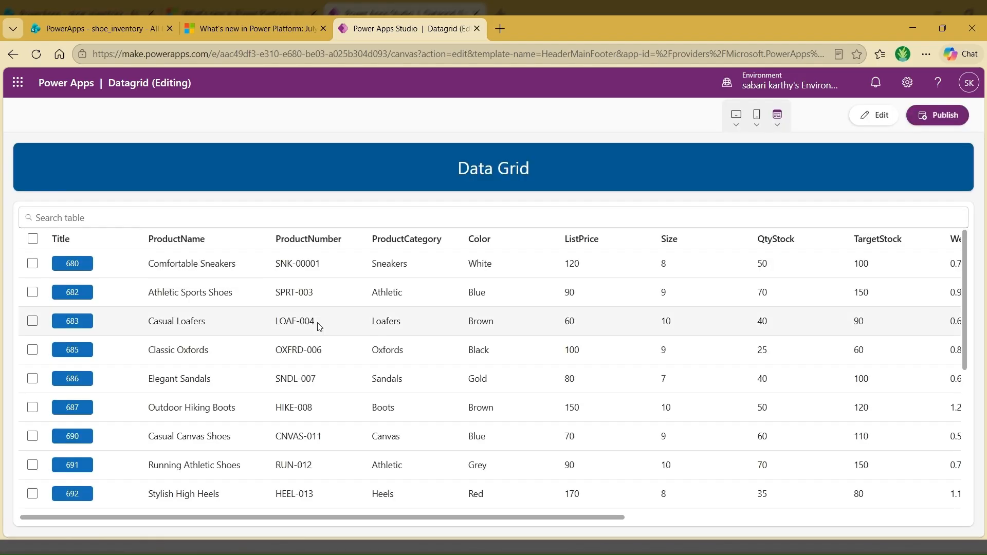
drag(550, 517, 869, 538)
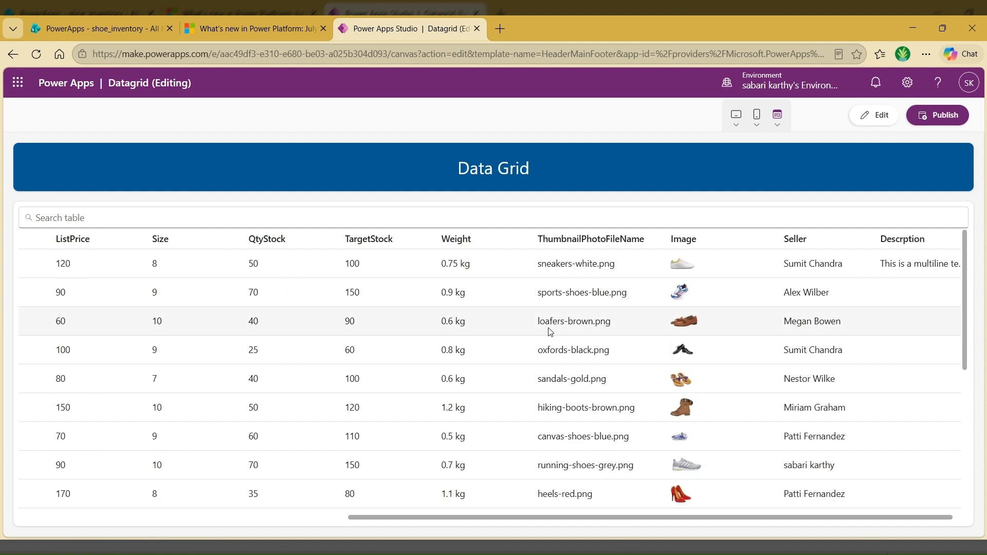
Step: Search the previewed table for "loa", review the matching rows' columns, and clear the search
click(99, 215)
text(l)
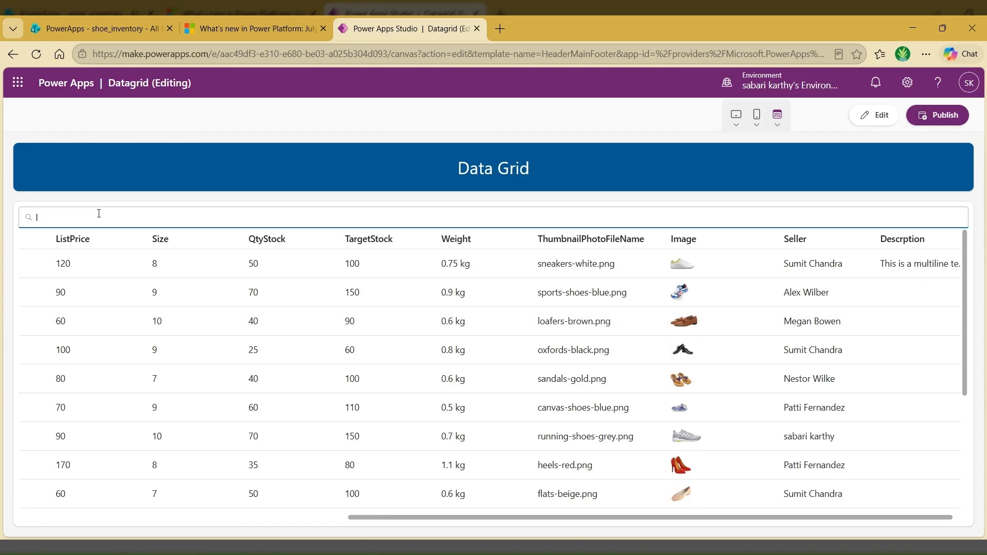
text(oa)
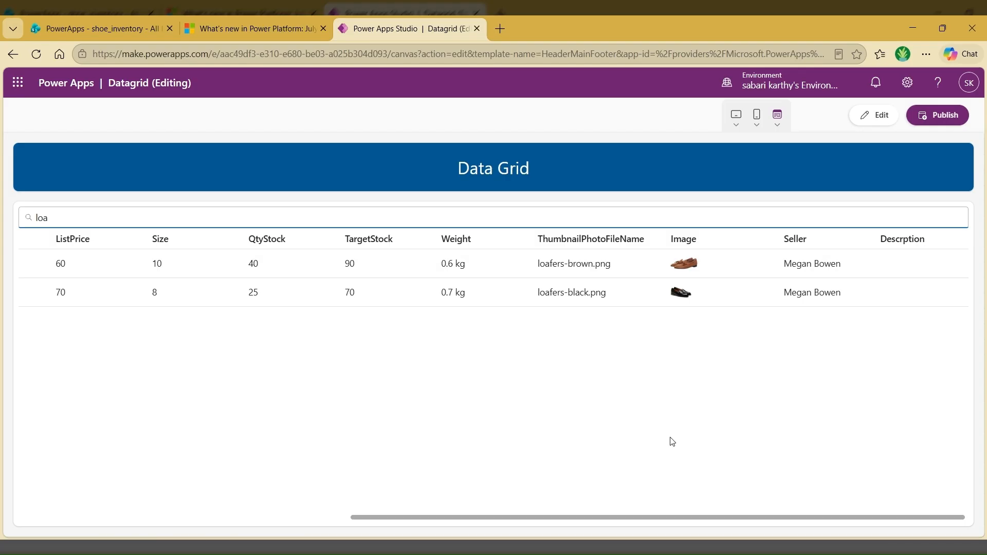
drag(662, 520, 260, 509)
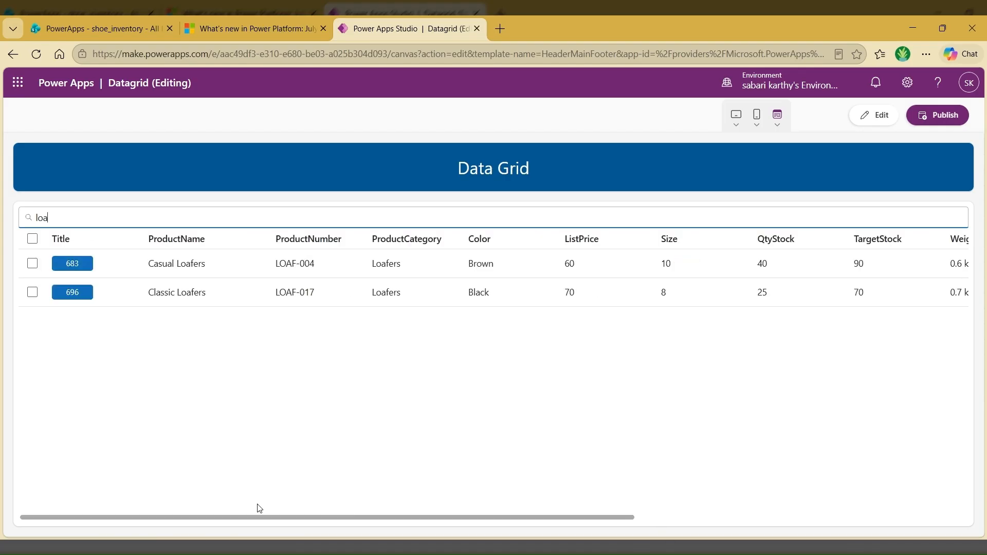
drag(50, 220, 29, 225)
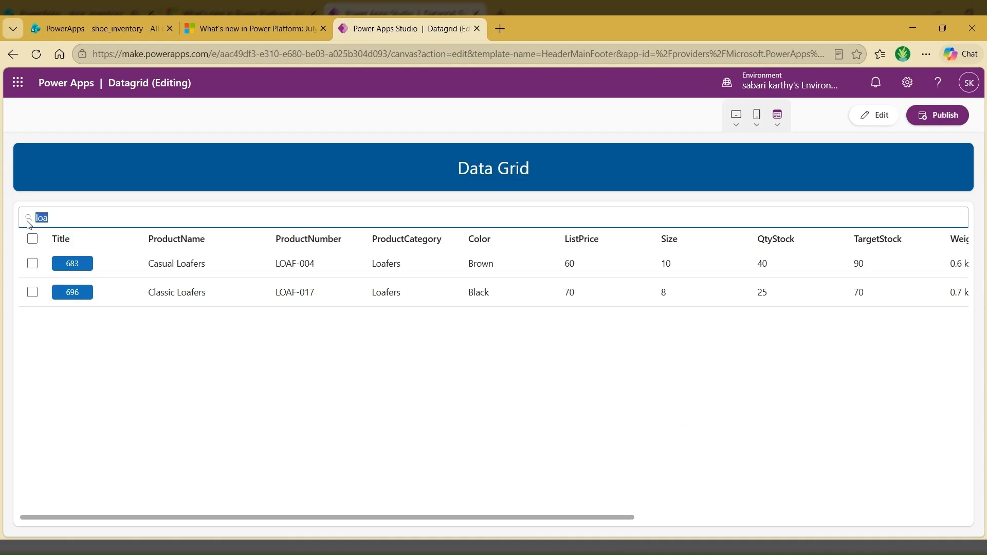
key(BackSpace)
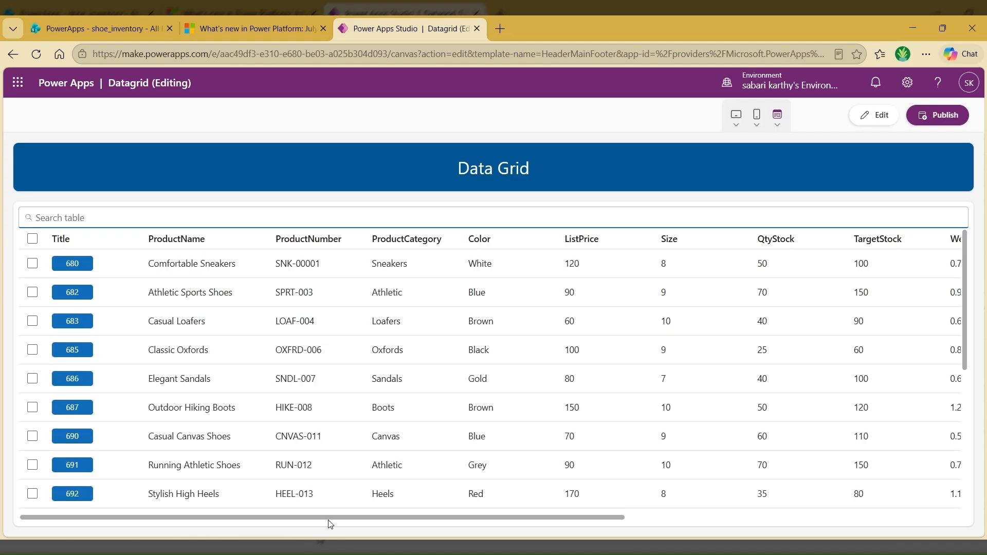
Step: Search the table for a seller's first name from the Seller column, clear the search, and return to editing the app
drag(330, 520, 665, 520)
scroll(760, 353, down, 3)
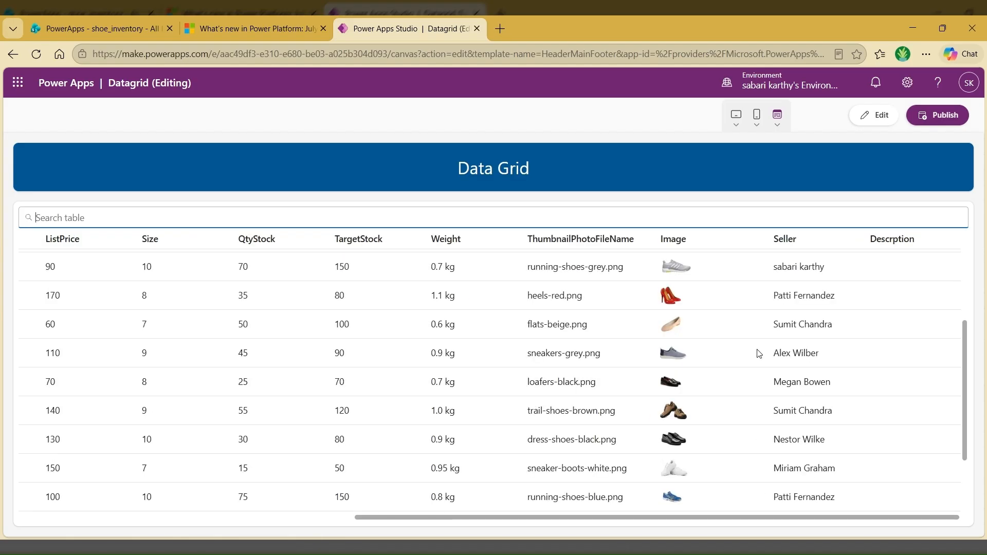
scroll(760, 354, down, 2)
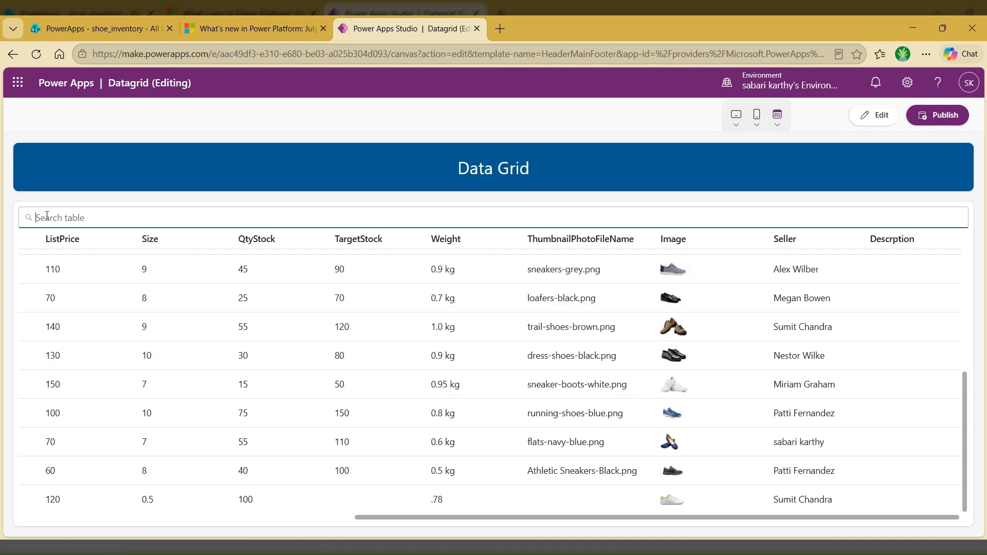
text(Sumit)
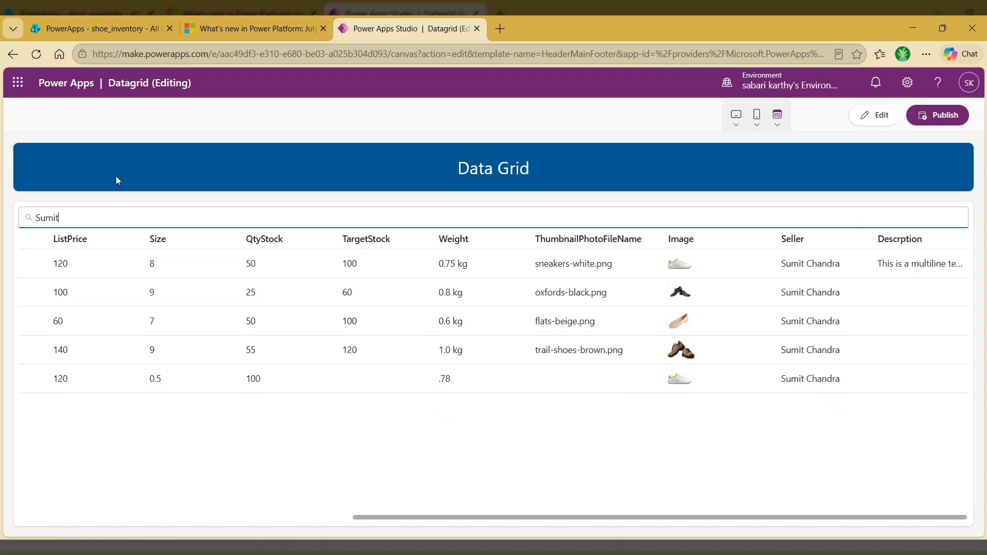
drag(62, 218, 9, 227)
key(BackSpace)
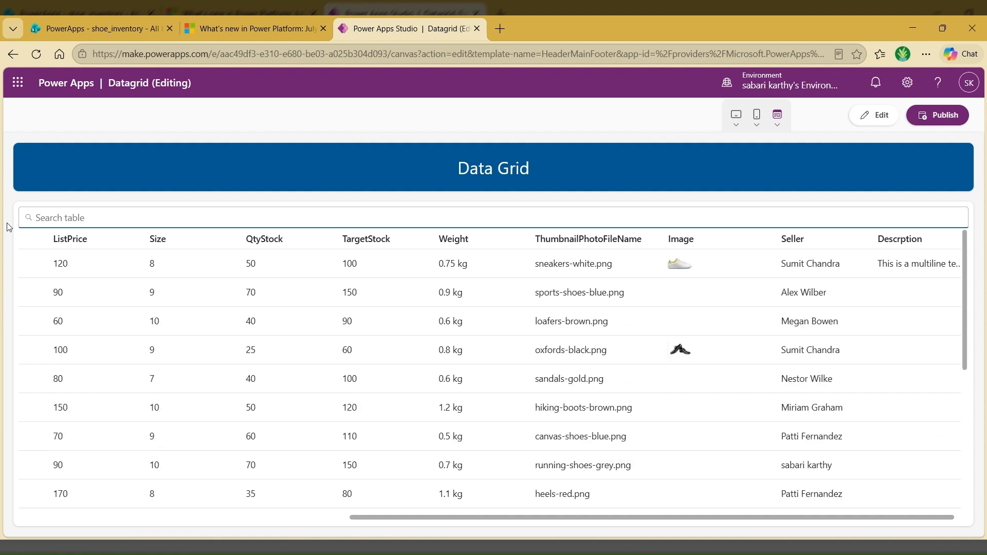
click(875, 118)
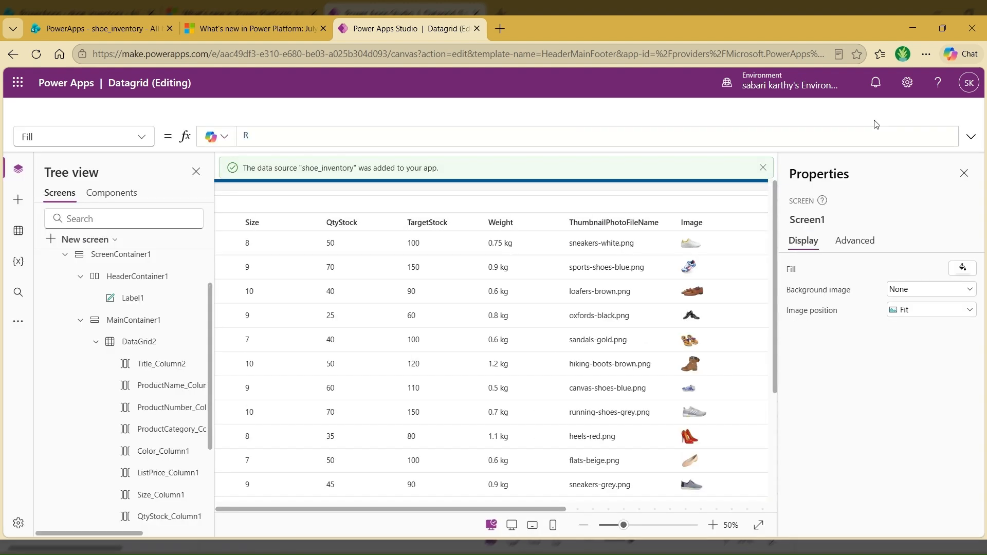
Step: Turn on Required for DataGrid2, and test selecting and deselecting the first row on the canvas
click(638, 359)
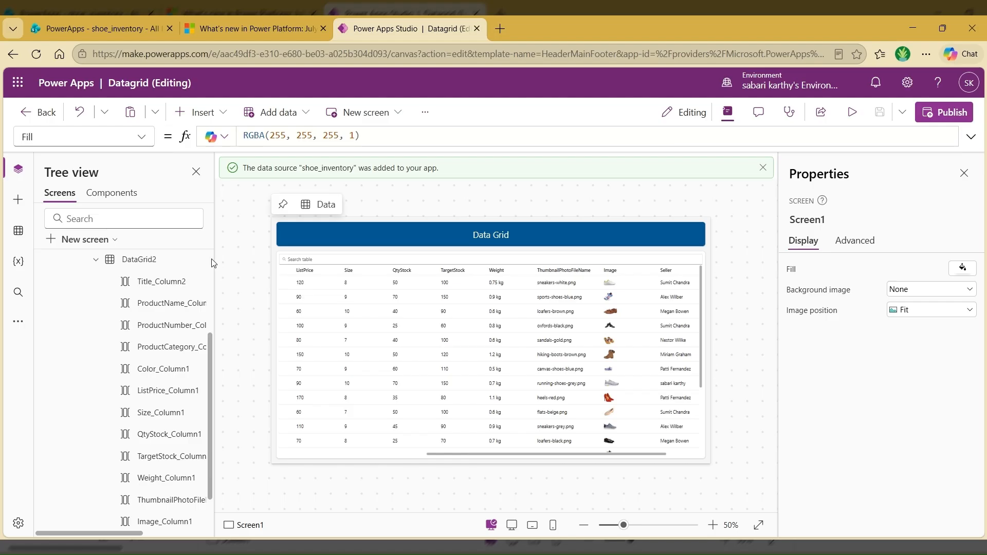
click(134, 261)
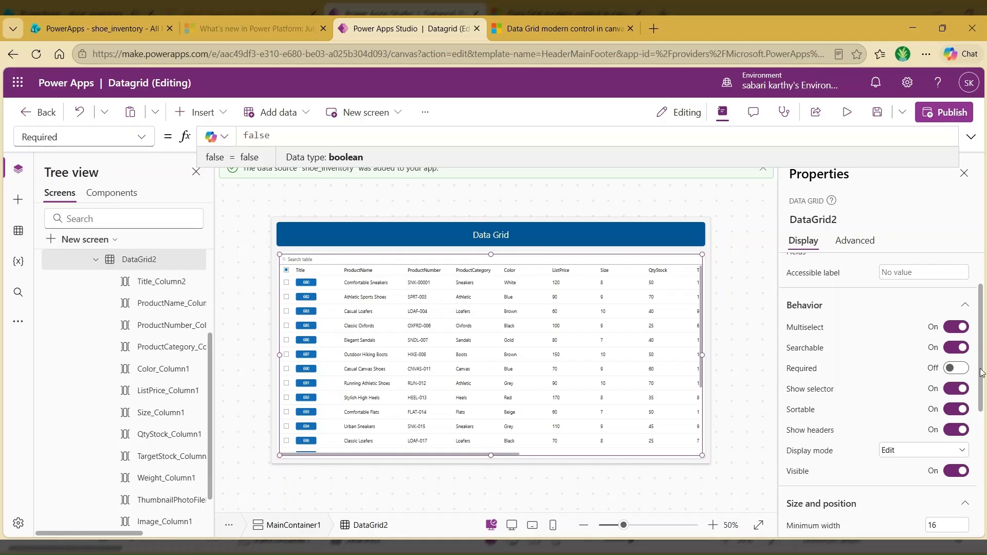
click(960, 375)
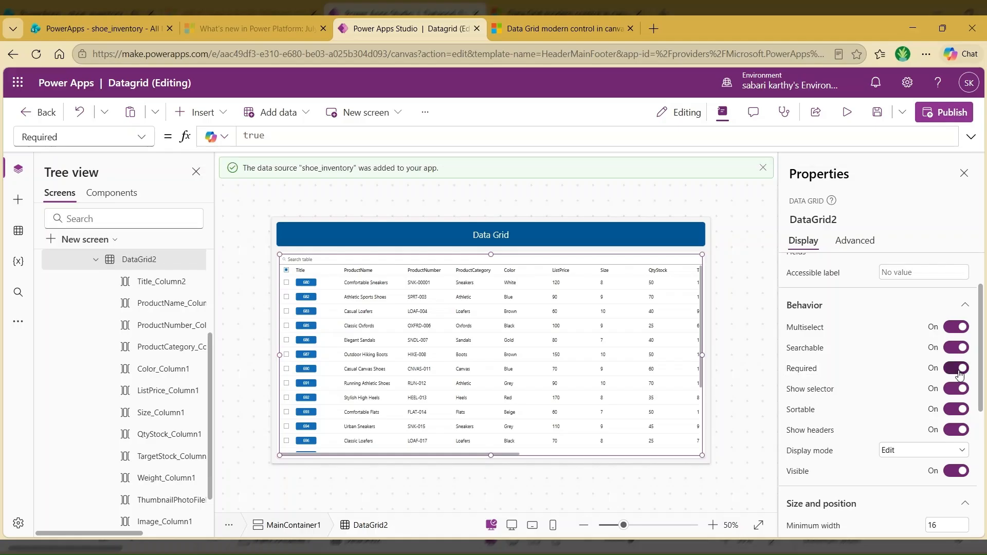
click(287, 283)
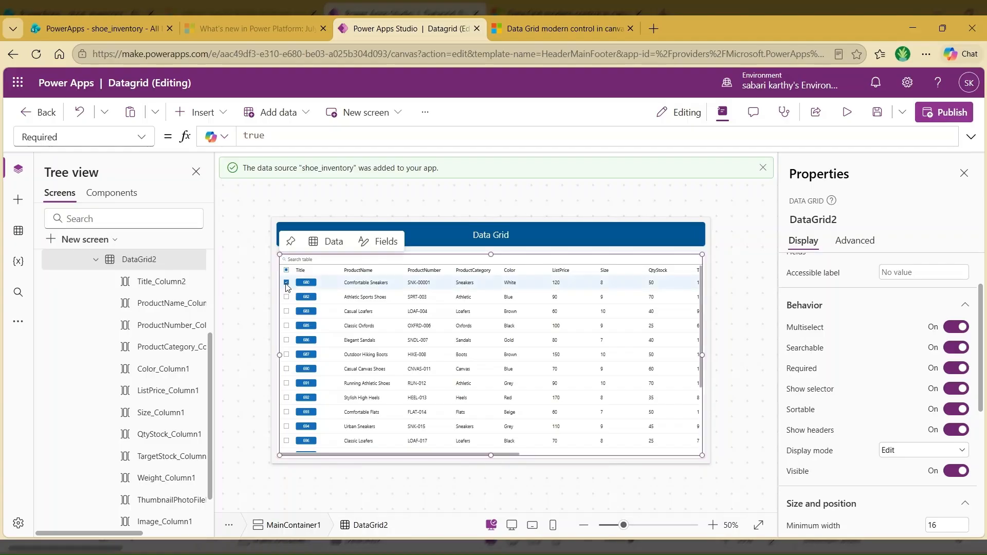
click(287, 283)
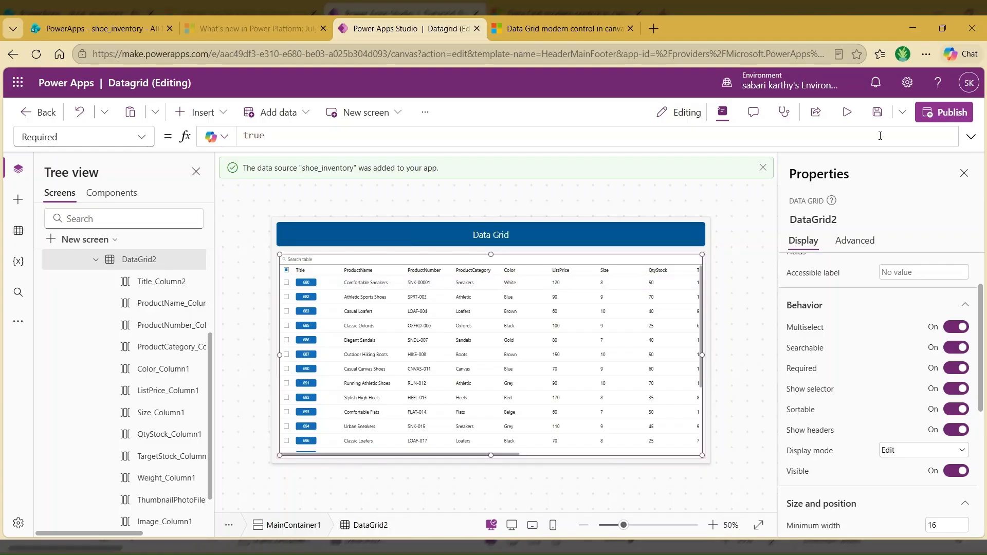
Step: Preview the app, test the select-all checkbox and the first row's checkbox, and return to editing
key(F5)
click(32, 241)
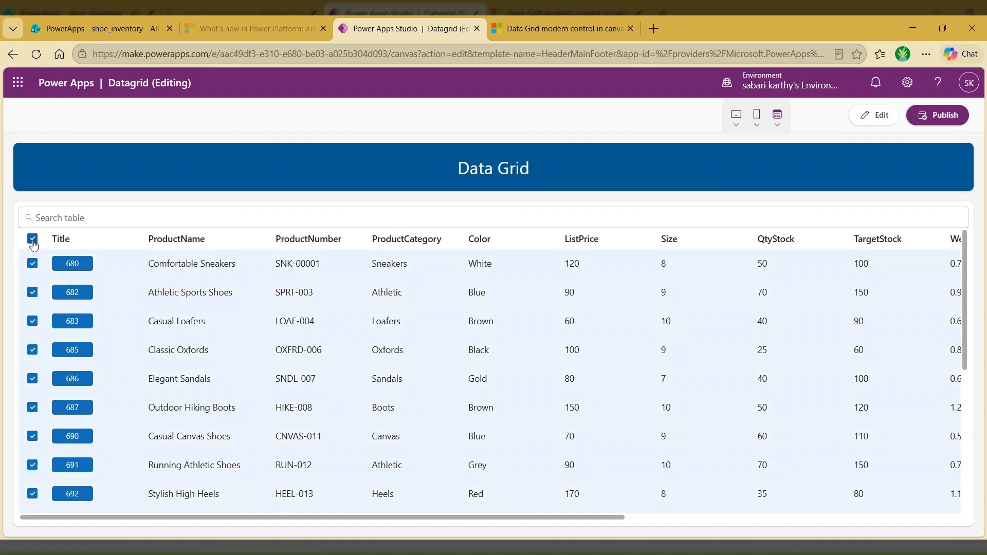
click(33, 264)
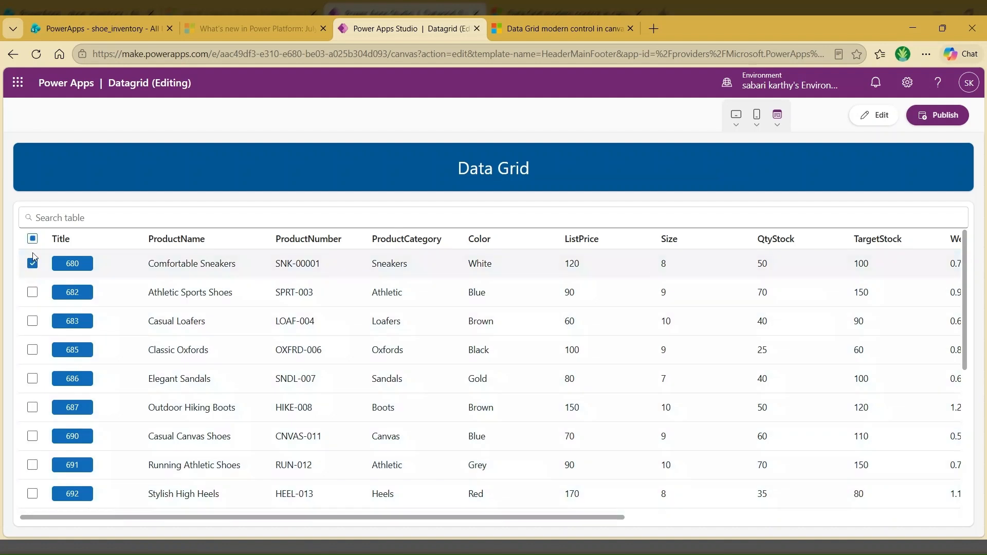
click(876, 116)
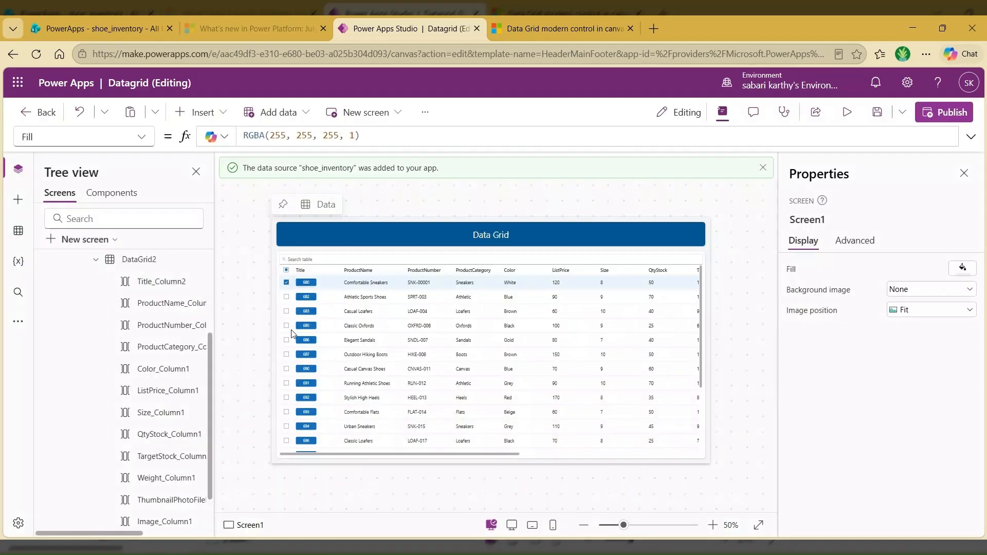
Step: Turn the data grid's Show selector property off and back on to compare the row selectors
click(292, 333)
scroll(834, 423, down, 1)
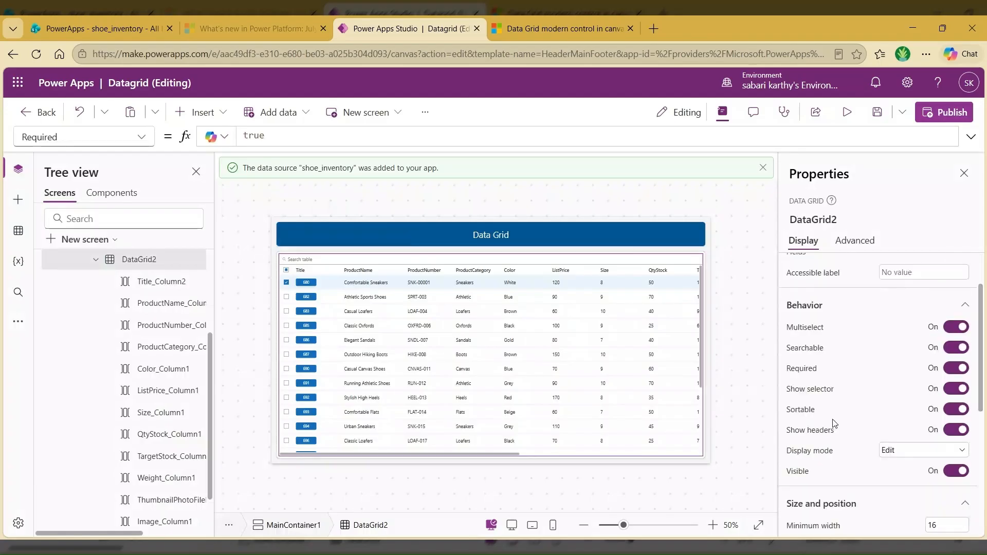
key(alt)
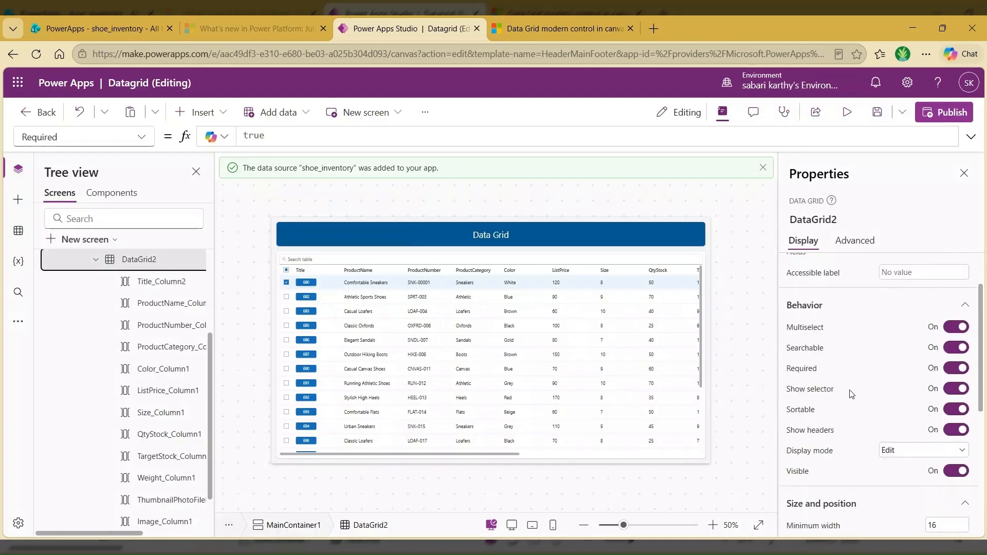
click(954, 389)
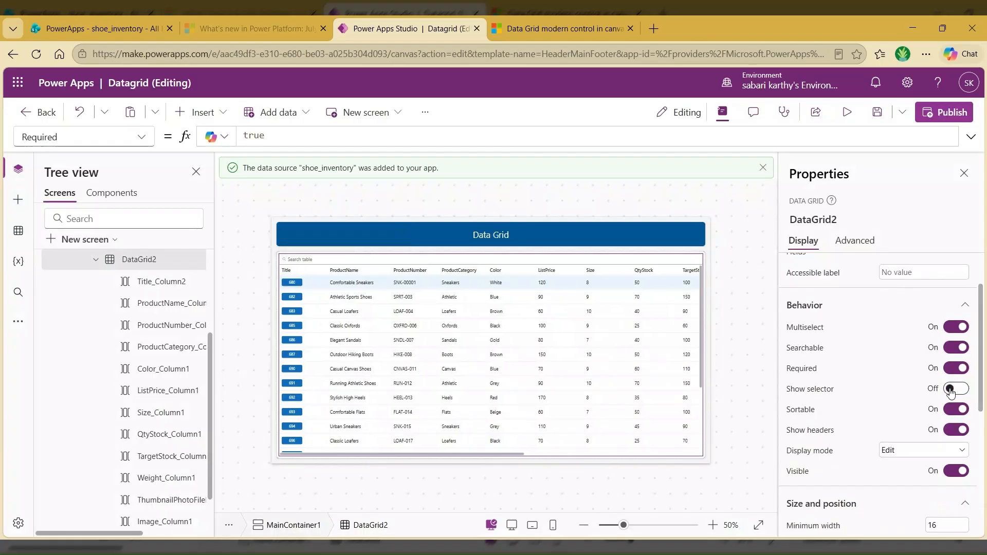
click(955, 389)
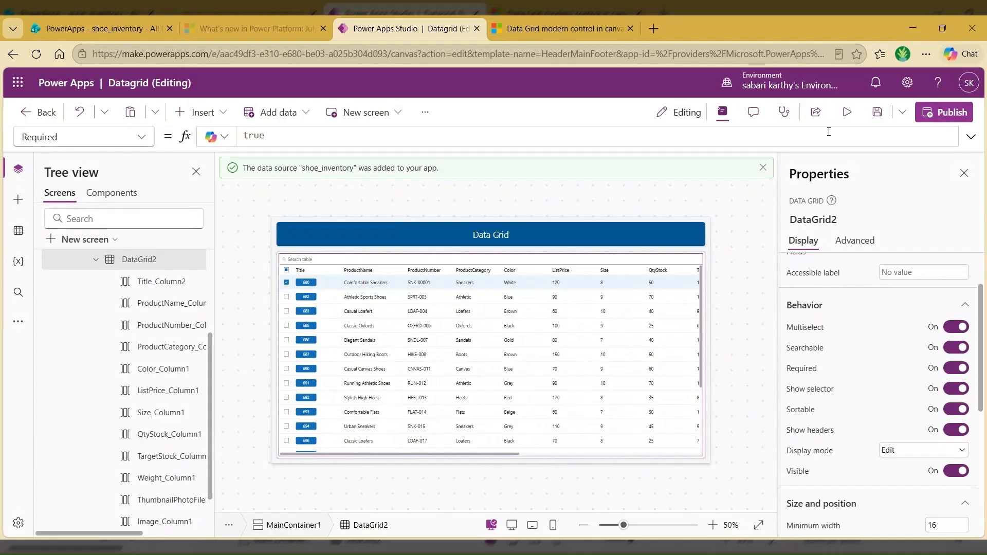
Step: Preview the app, sort the table by ProductName, ProductNumber, Color, Size, QtyStock and TargetStock in turn, and return to editing
key(F5)
click(198, 240)
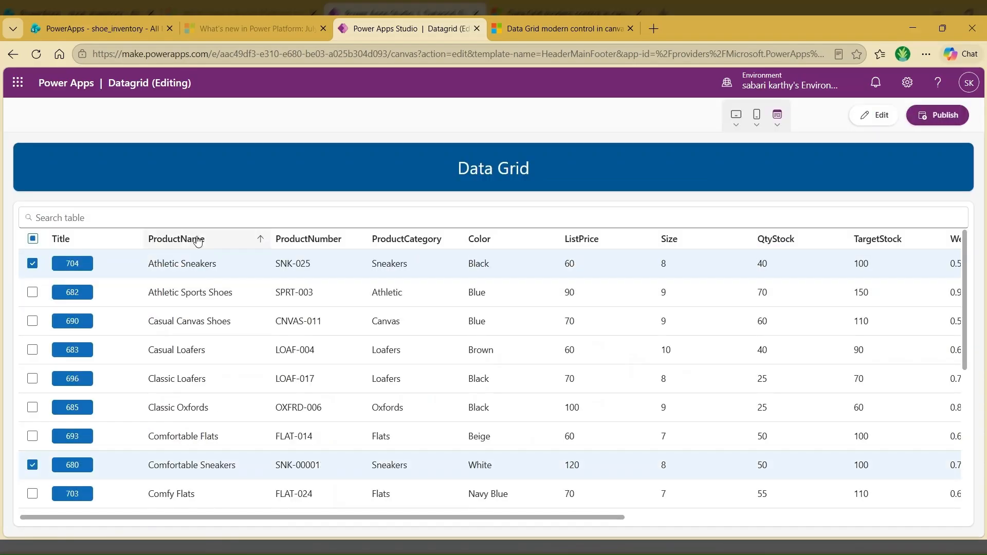
click(354, 243)
click(551, 240)
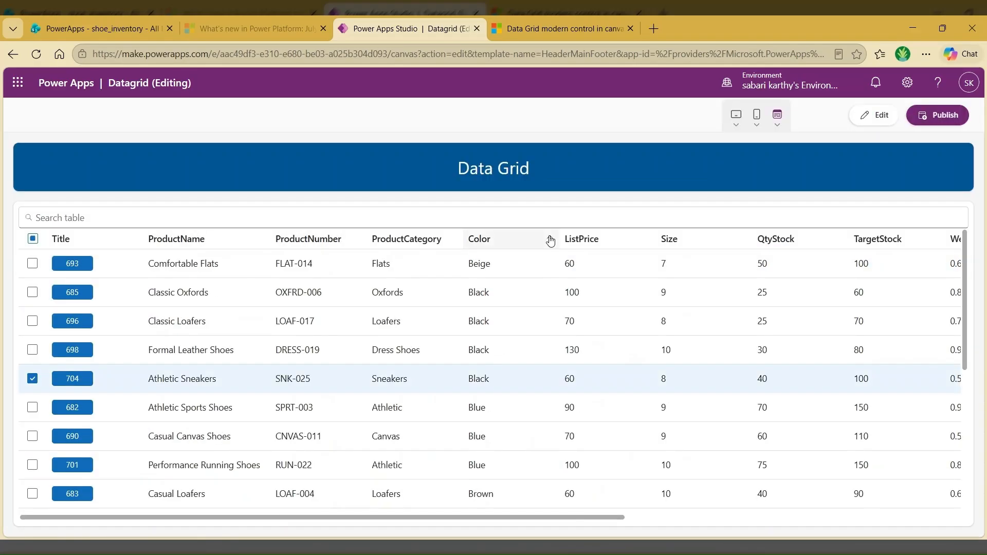
click(710, 243)
click(827, 248)
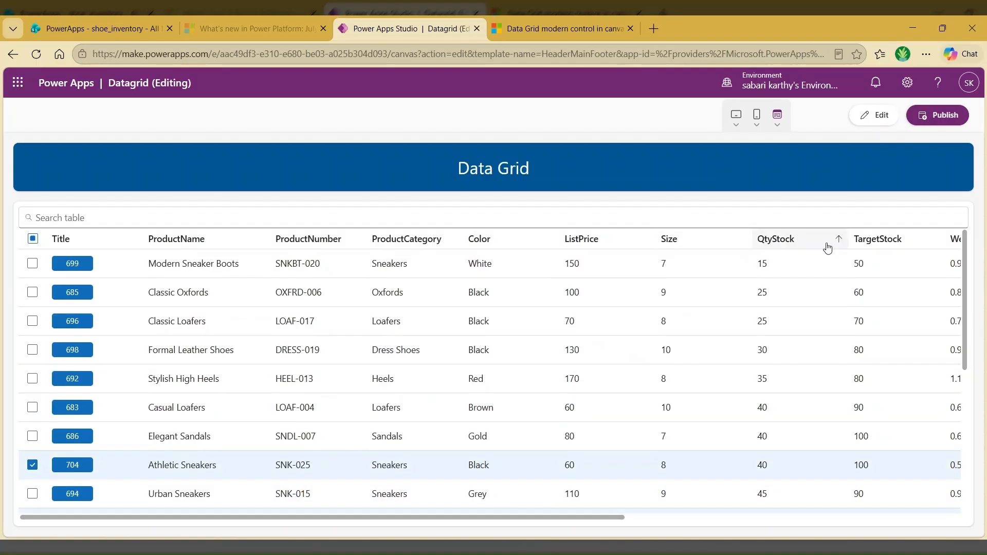
click(828, 247)
click(891, 241)
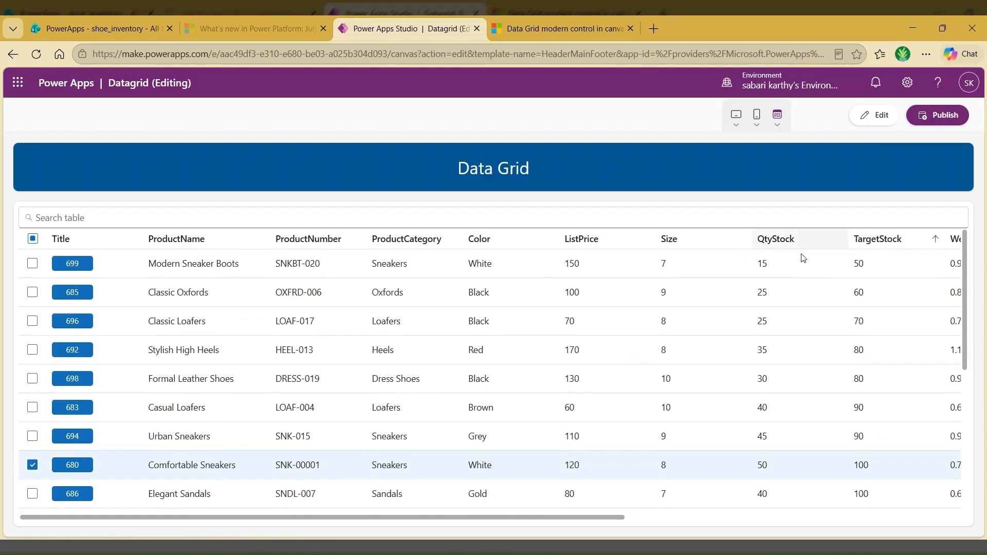
key(Escape)
Step: Select DataGrid2 and turn its Show headers property off and back on to compare the header row
click(632, 361)
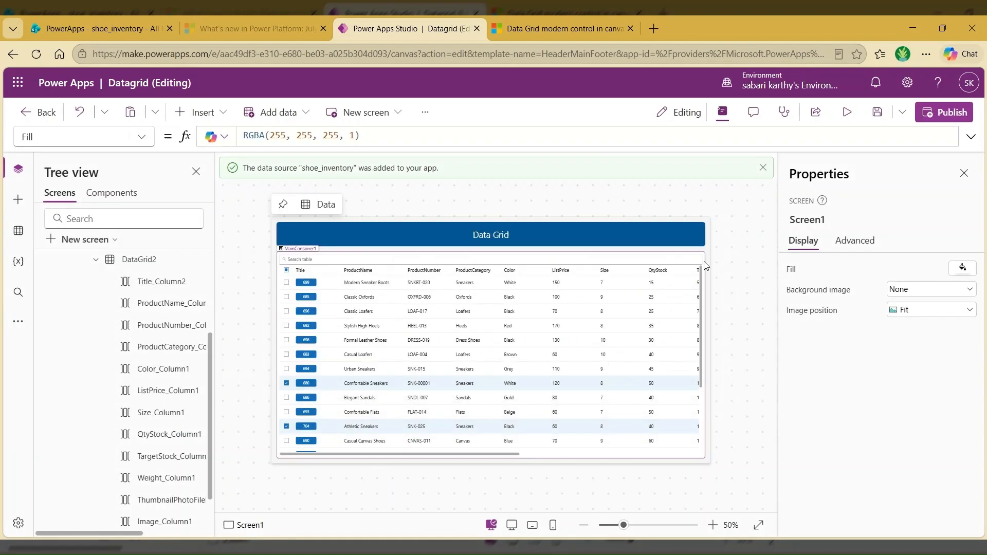
click(707, 266)
scroll(872, 387, down, 1)
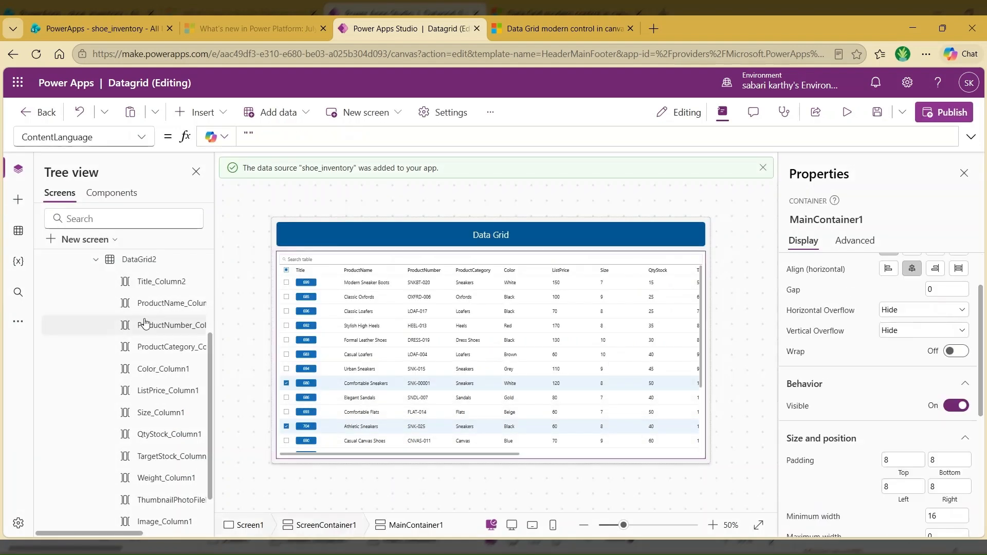
click(141, 261)
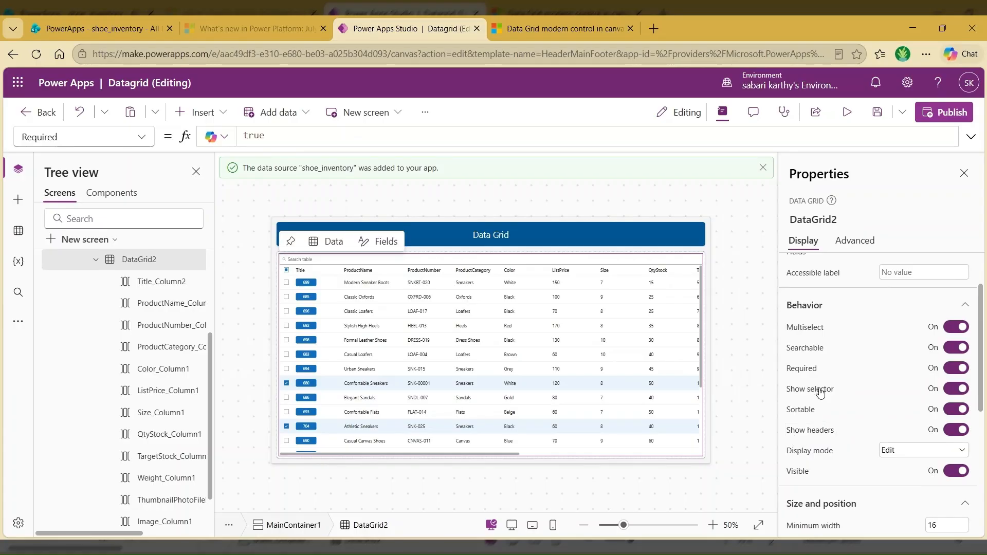
click(951, 431)
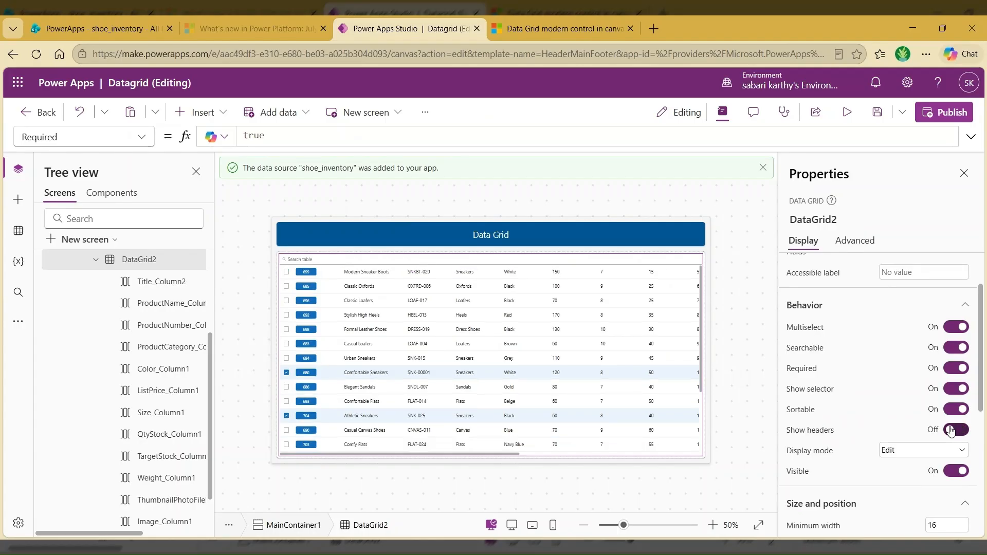
click(959, 431)
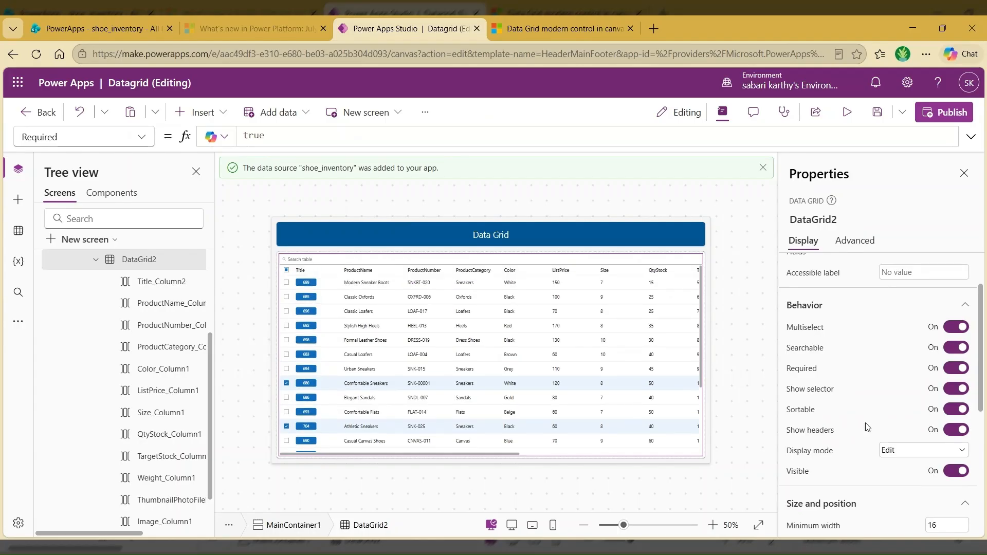
Step: Review the size, position, style and theme properties of DataGrid2
scroll(866, 423, down, 3)
scroll(863, 423, down, 2)
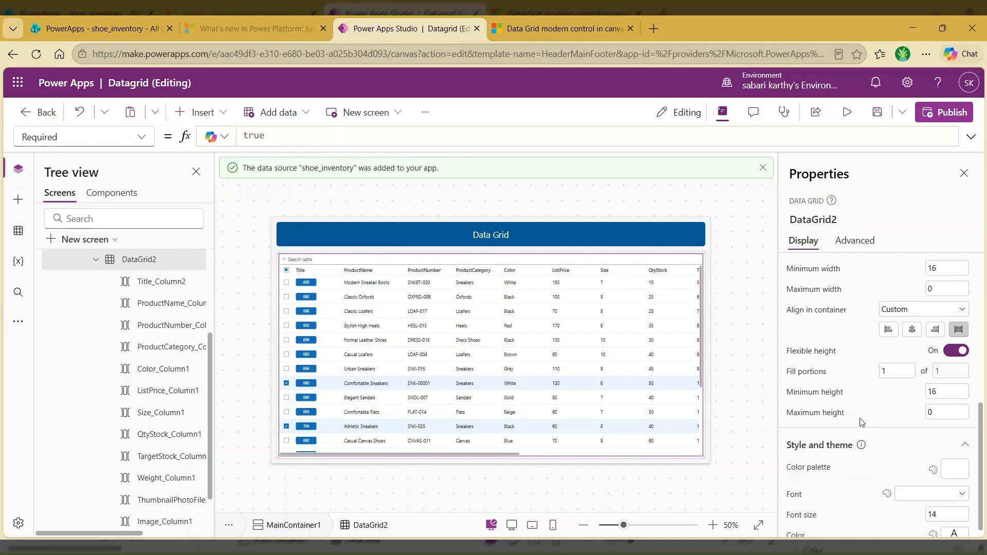
scroll(862, 422, up, 7)
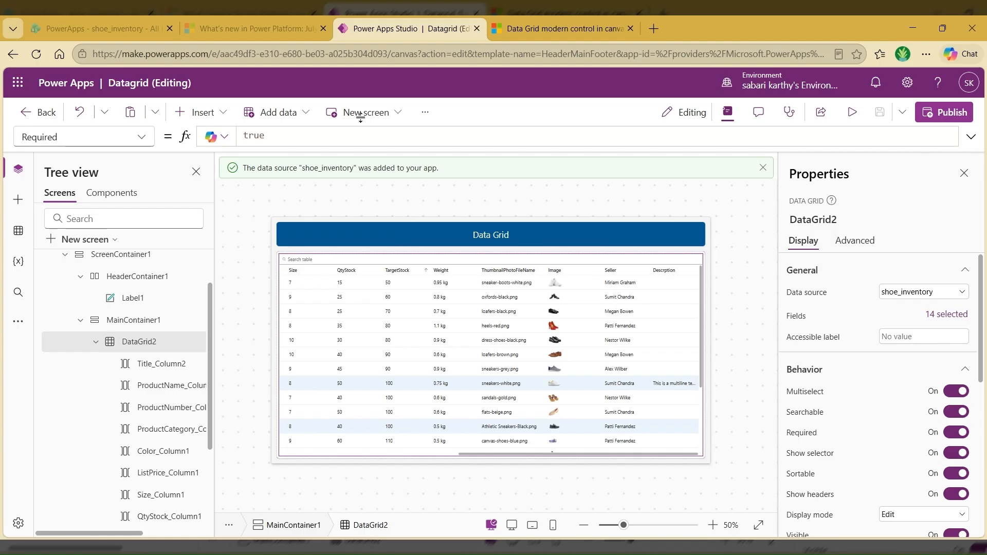
Step: Switch to the Microsoft Learn article on the Data Grid modern control and read its description and Recent improvements section, highlighting the resettable control entry
click(530, 25)
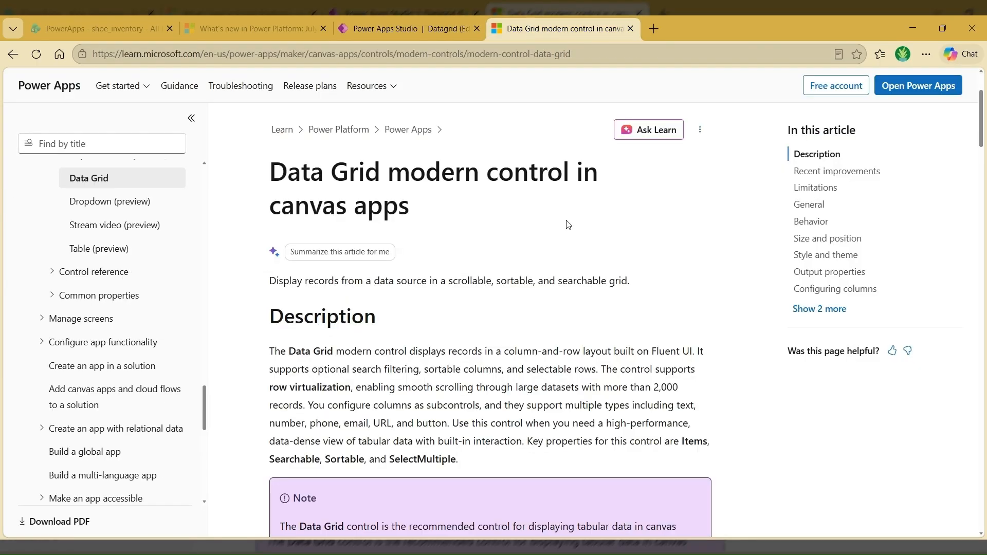
scroll(643, 246, down, 8)
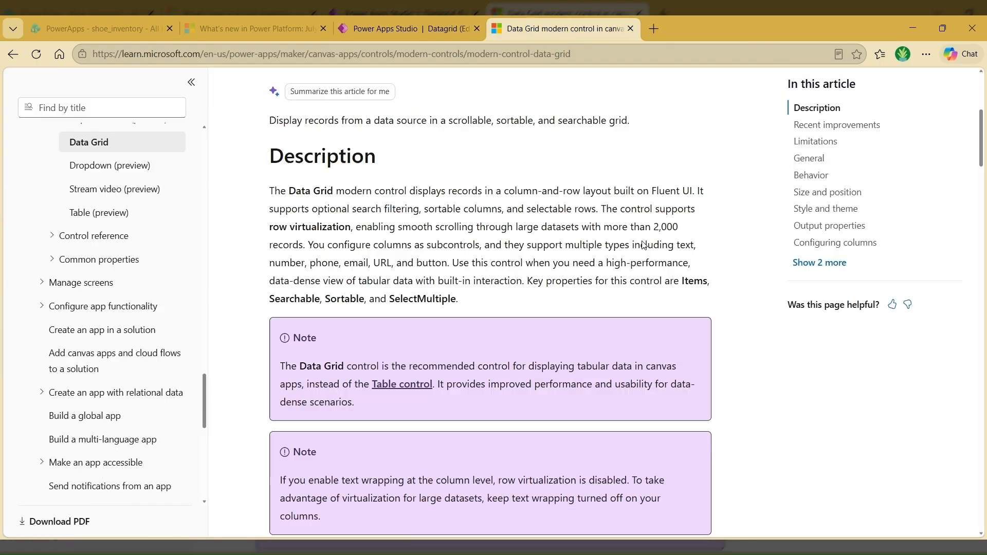
scroll(291, 190, up, 1)
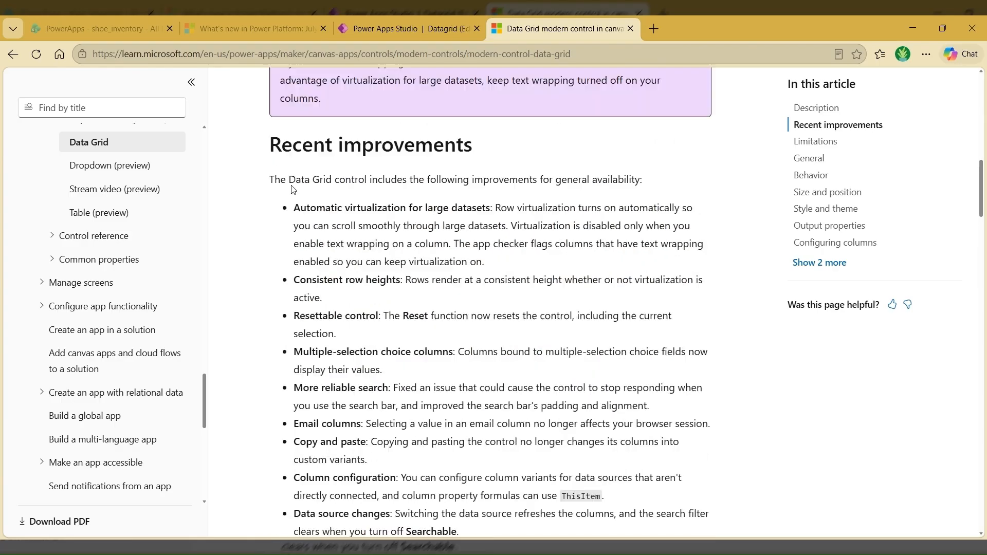
drag(275, 180, 488, 402)
scroll(340, 406, down, 1)
click(491, 233)
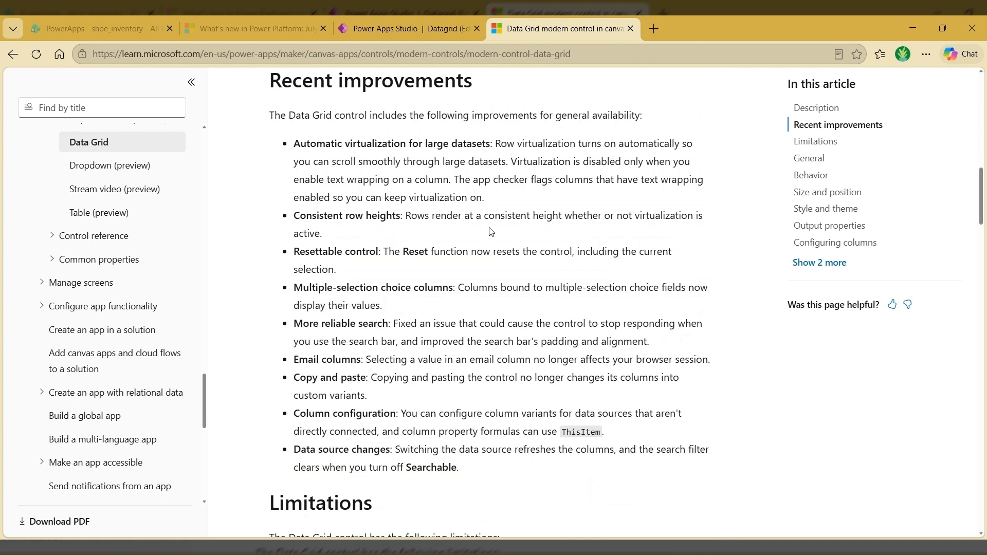
drag(319, 251, 381, 252)
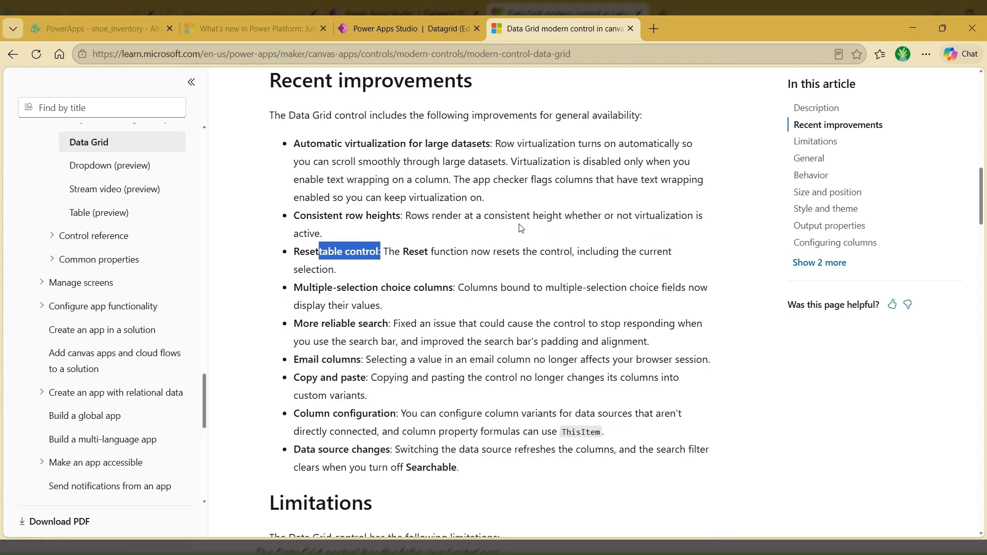
Step: Read the article's Limitations section, highlighting the entry about attachment columns
scroll(521, 228, down, 6)
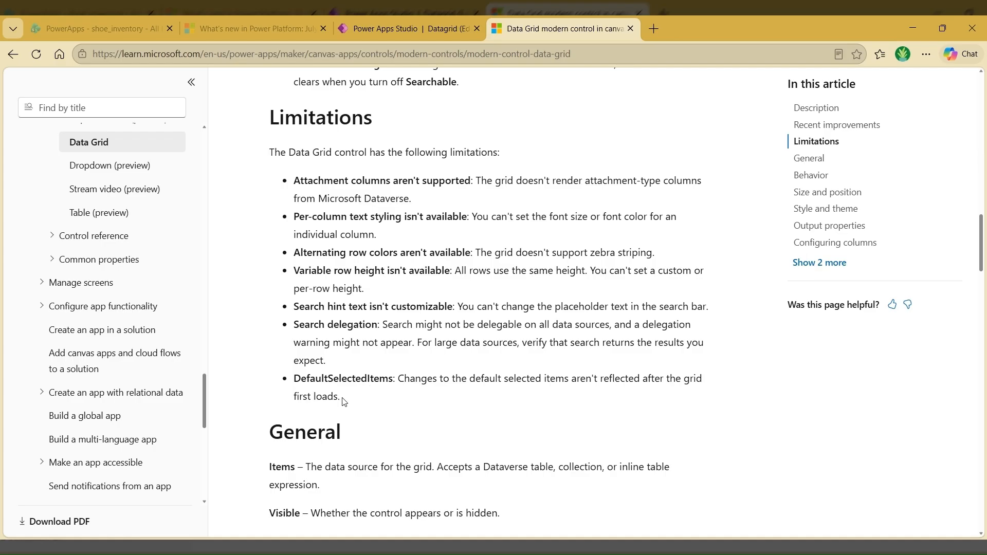
drag(341, 398, 472, 177)
click(296, 182)
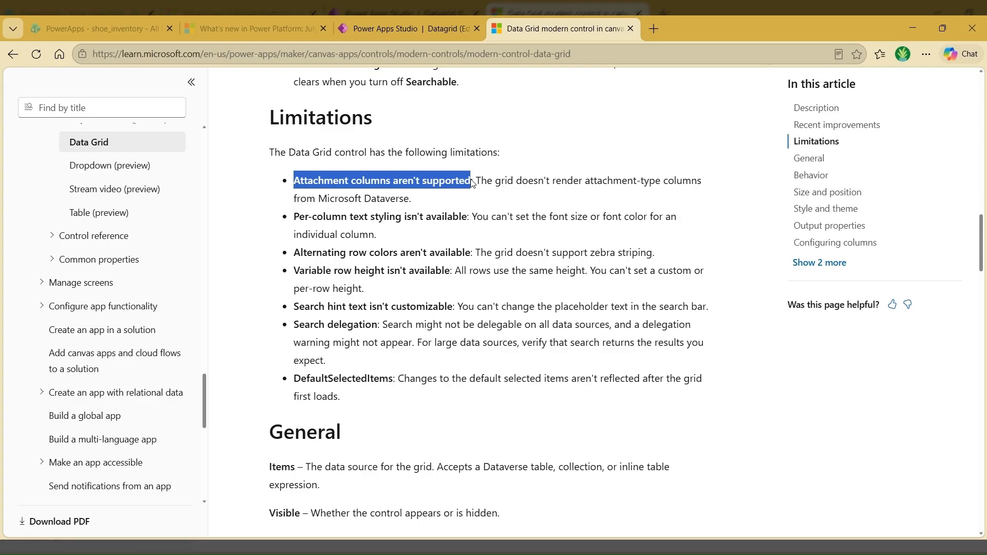
click(588, 304)
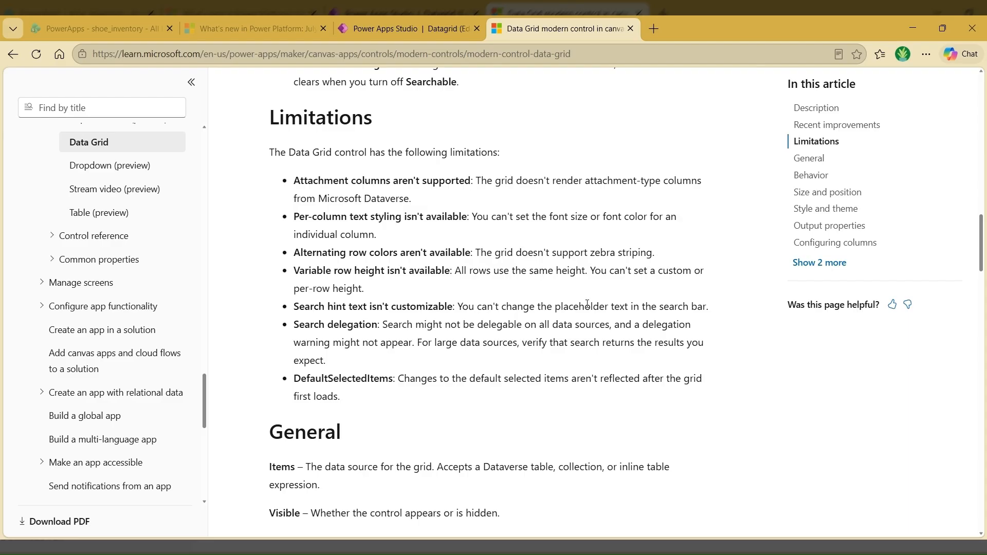